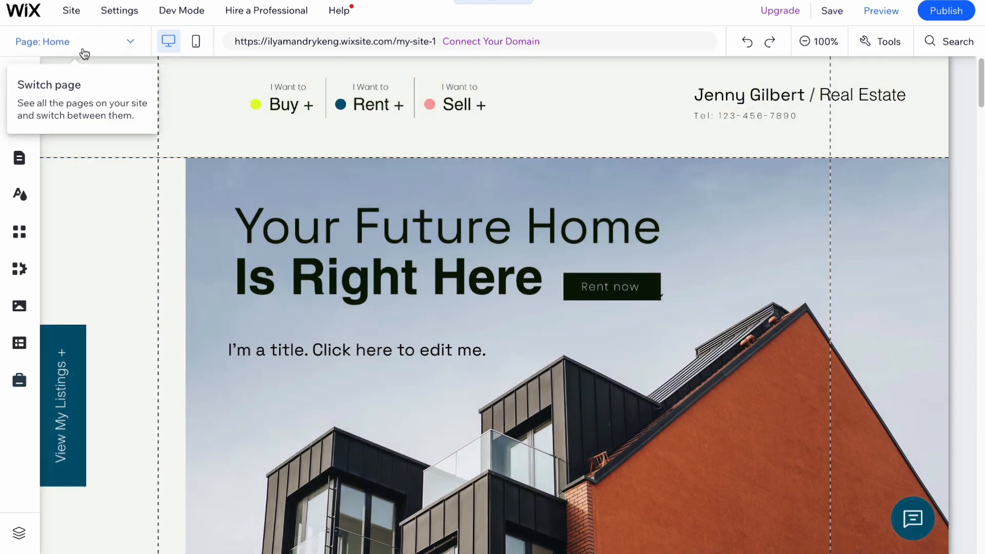
# View the site's page list and compare the desktop and mobile versions of the home page
pyautogui.click(111, 43)
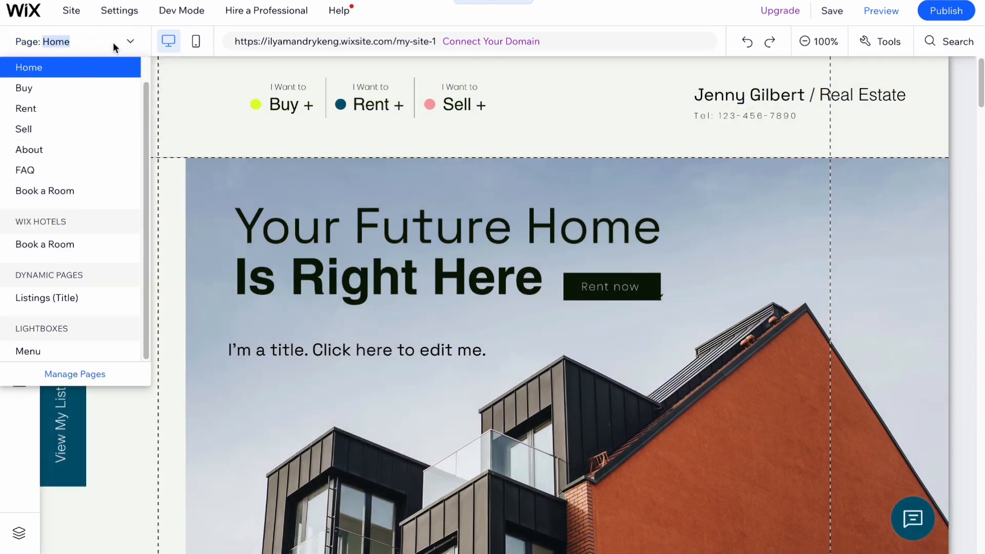
pyautogui.click(195, 45)
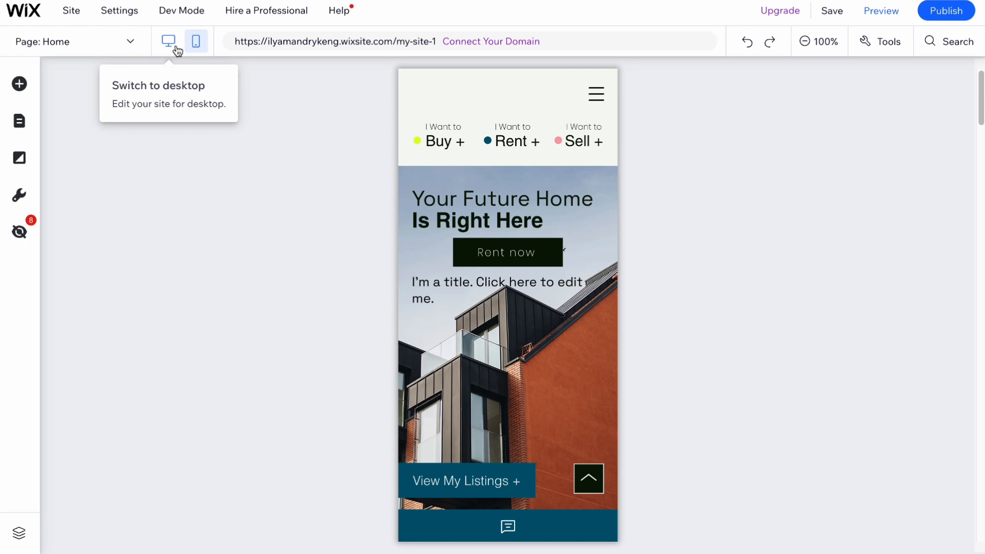
pyautogui.click(175, 48)
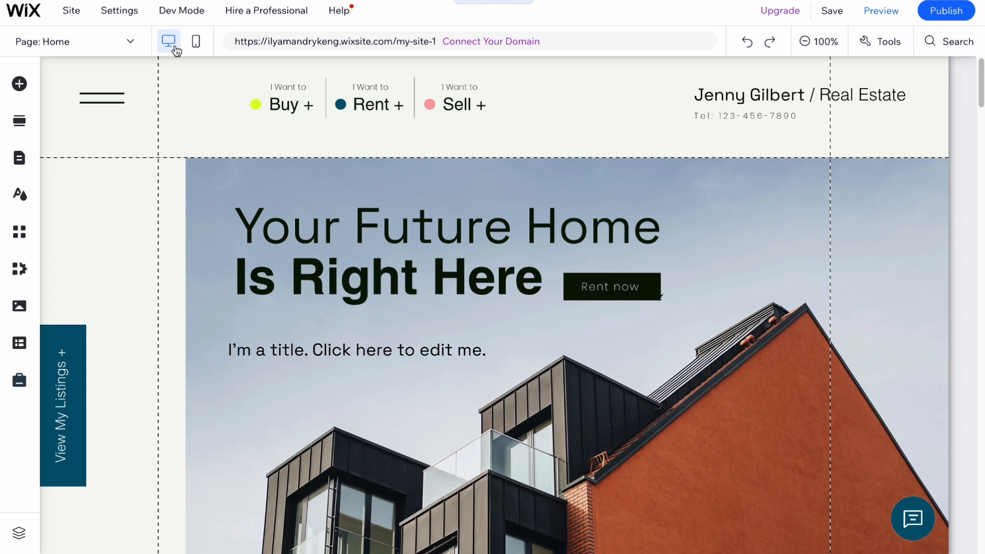
pyautogui.click(195, 45)
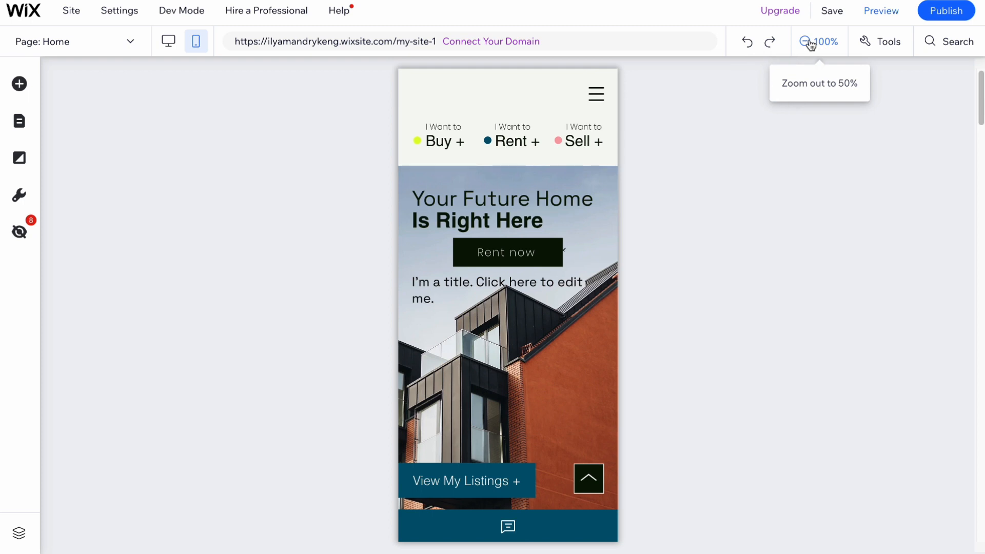
# Turn on the Toolbar and Layers display options and turn both off again
pyautogui.click(897, 46)
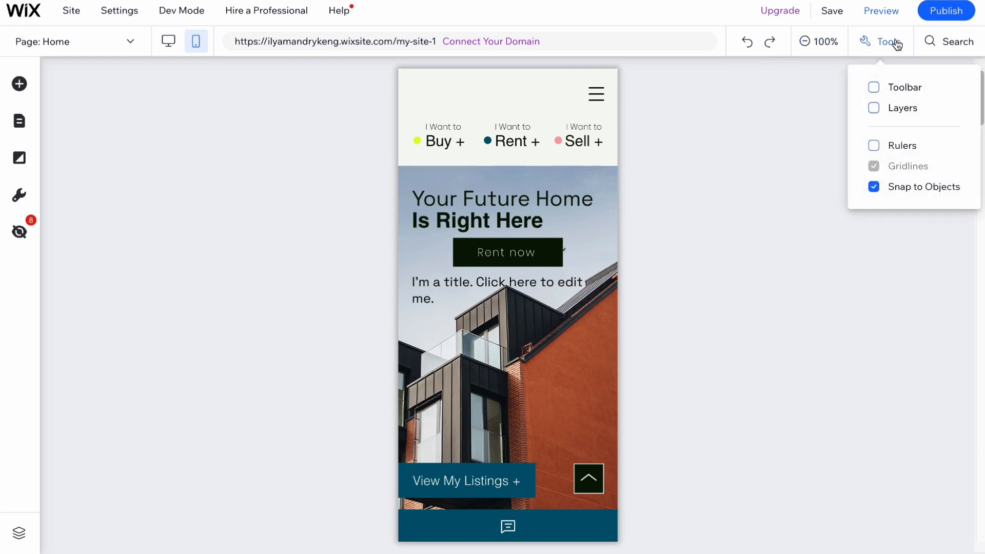
pyautogui.click(901, 90)
pyautogui.click(900, 107)
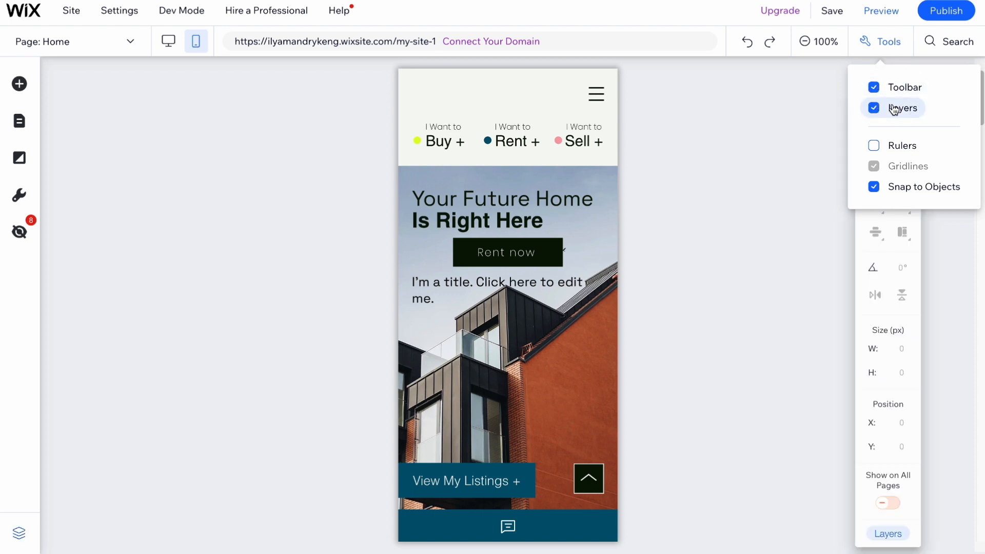
pyautogui.click(892, 91)
pyautogui.click(880, 107)
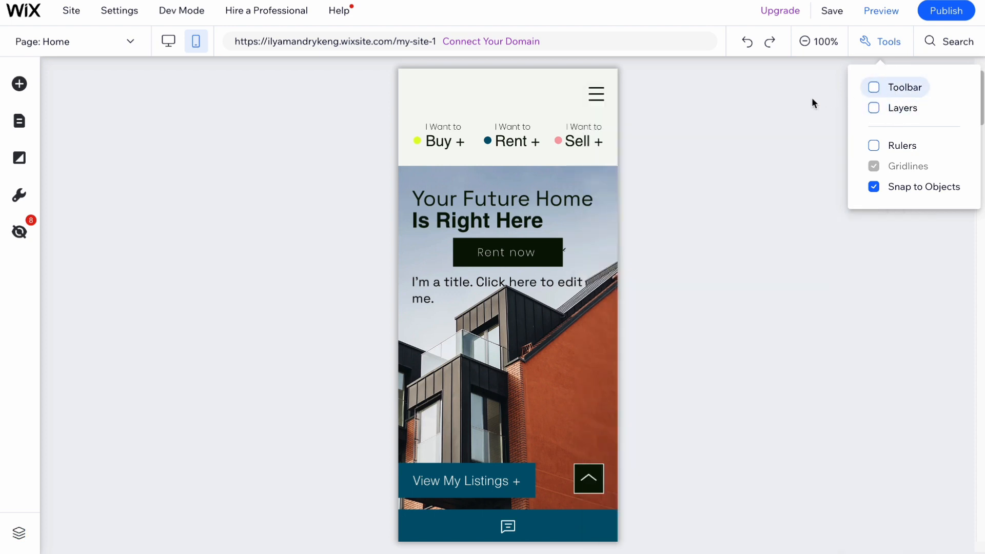
# Check the editor search and return to the desktop version of the home page
pyautogui.click(936, 45)
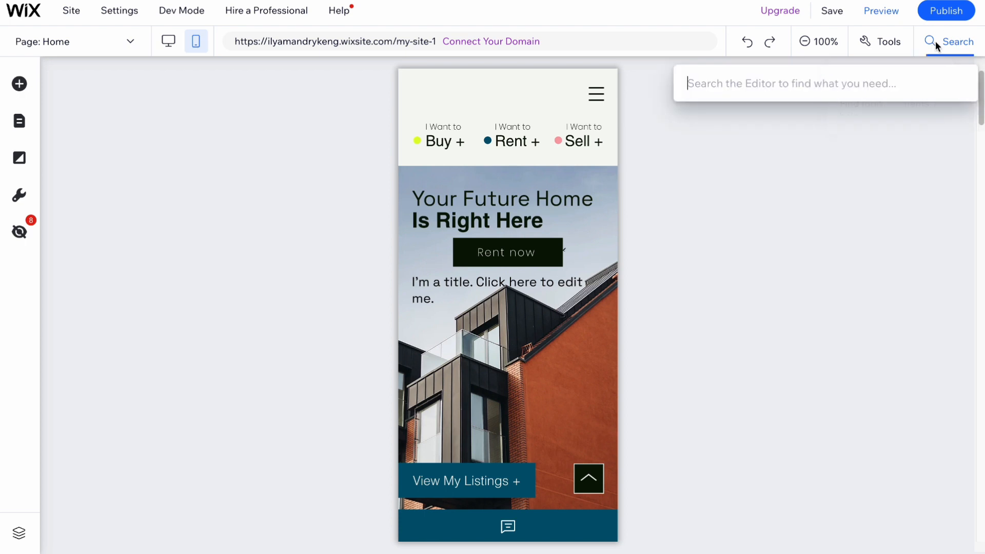
pyautogui.click(935, 41)
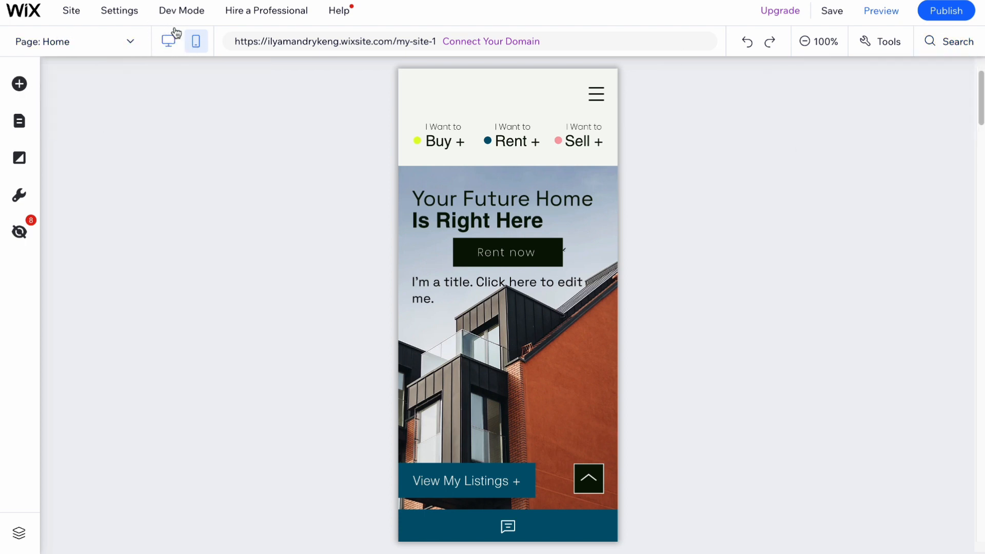
pyautogui.click(175, 45)
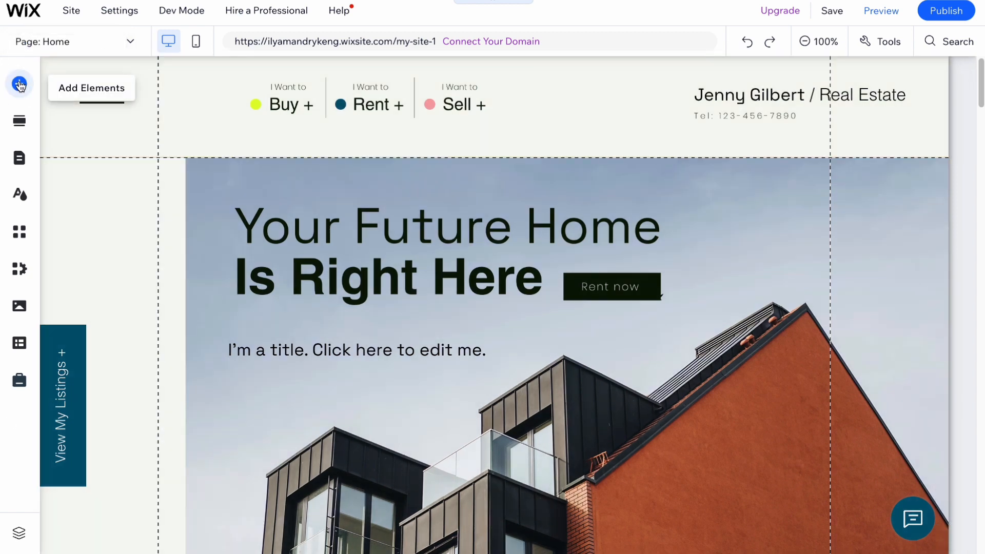
# Add the black themed button to the header, just below the "Rent +" link
pyautogui.click(20, 85)
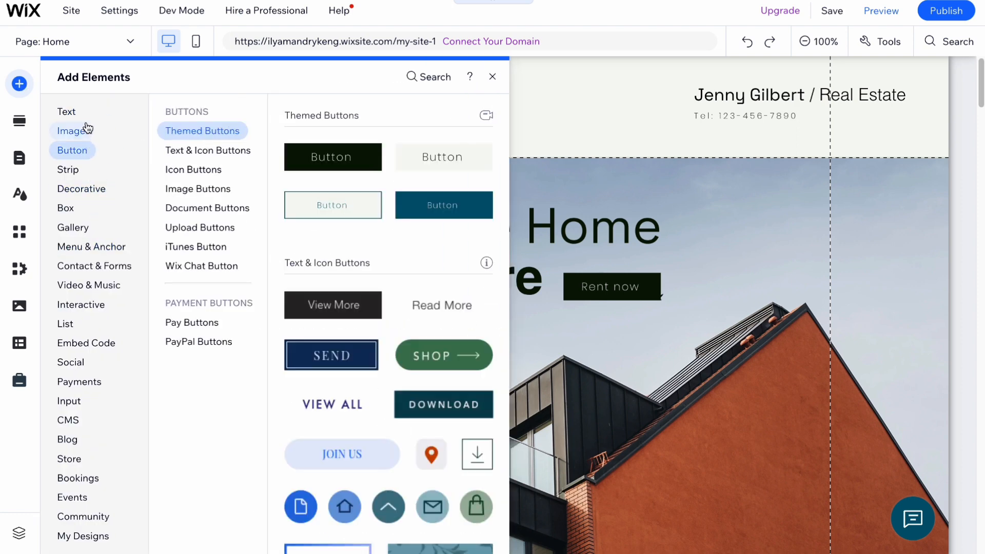
pyautogui.moveTo(85, 125)
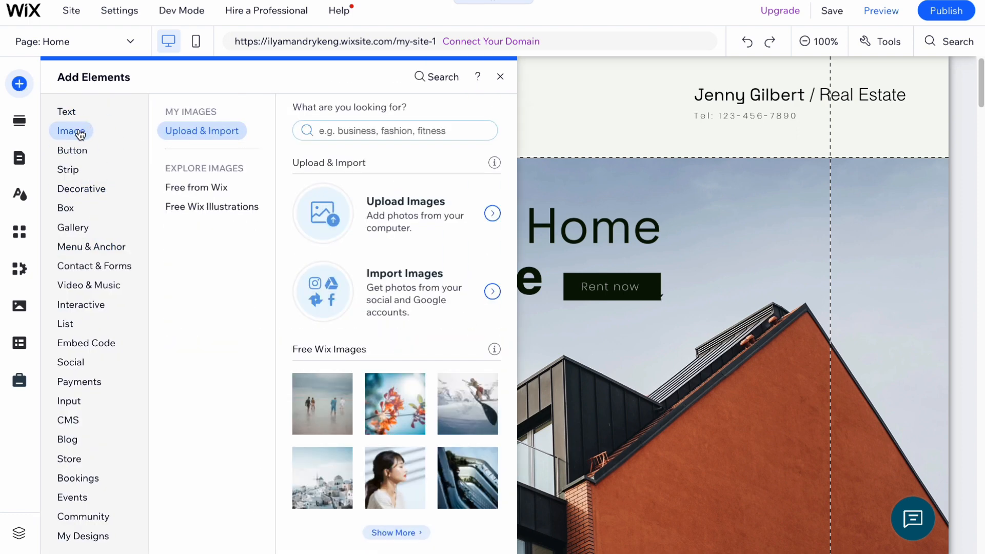
pyautogui.moveTo(87, 200)
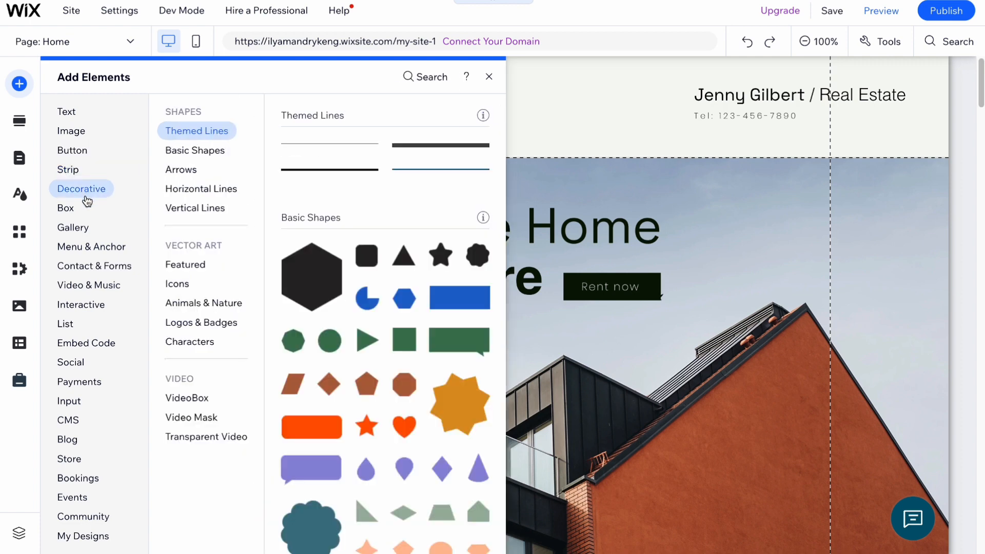
pyautogui.moveTo(88, 251)
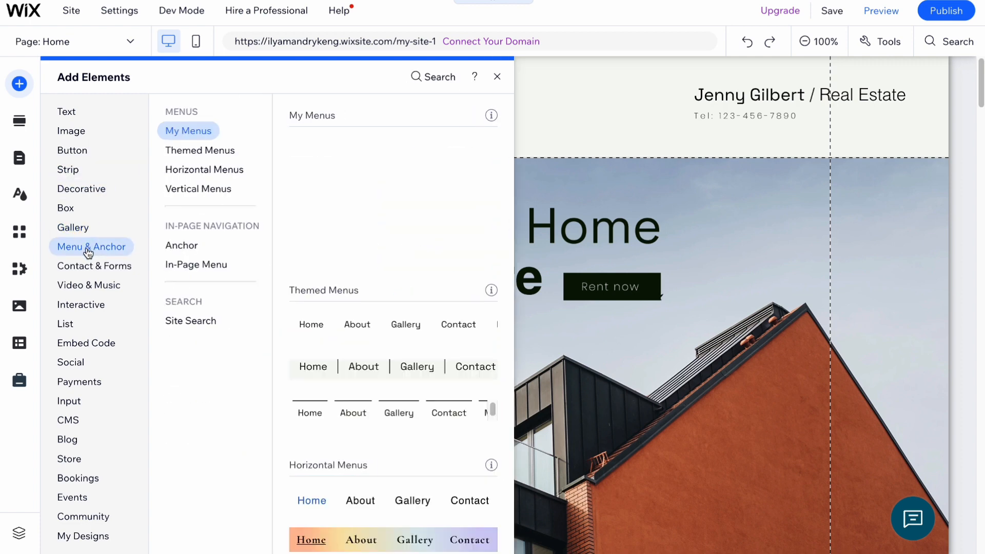
pyautogui.moveTo(91, 294)
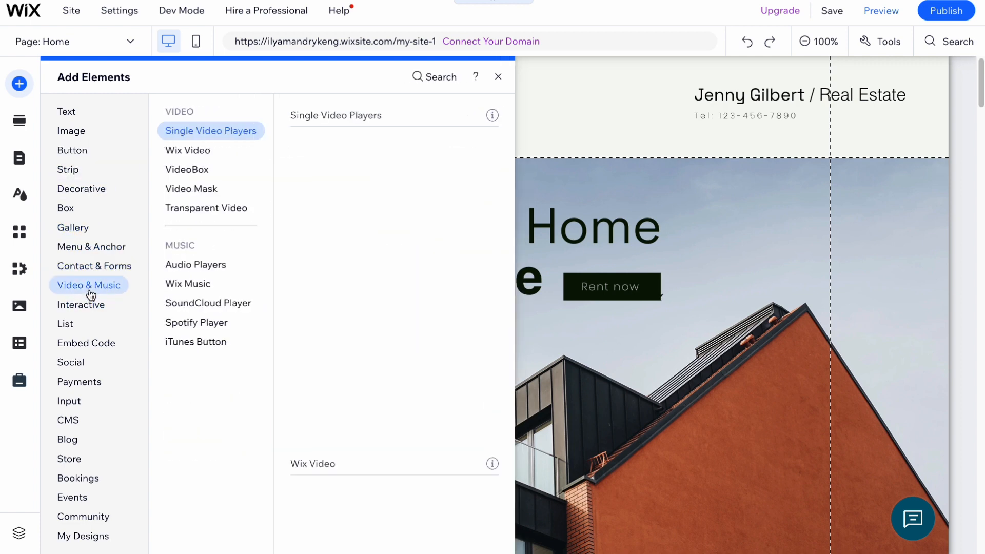
pyautogui.moveTo(67, 348)
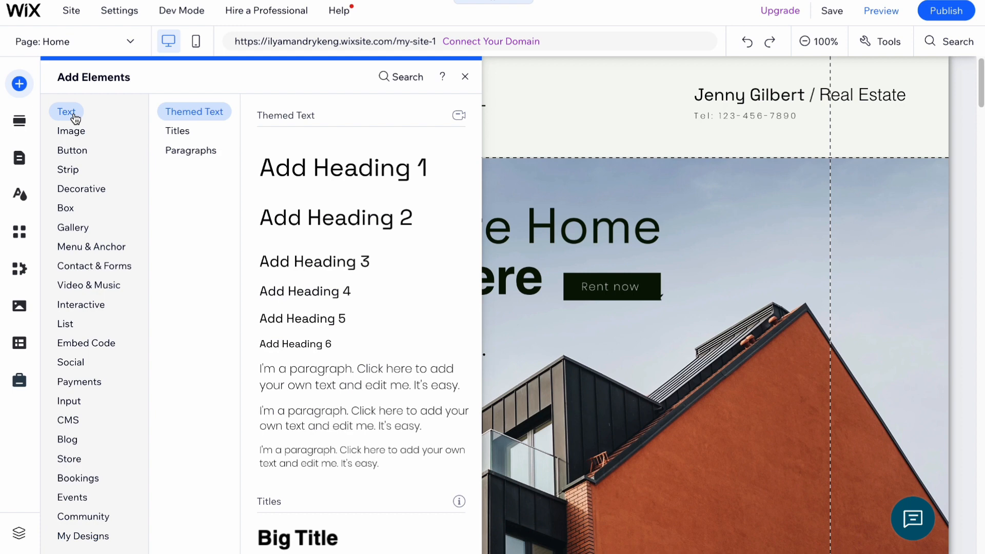
pyautogui.moveTo(76, 157)
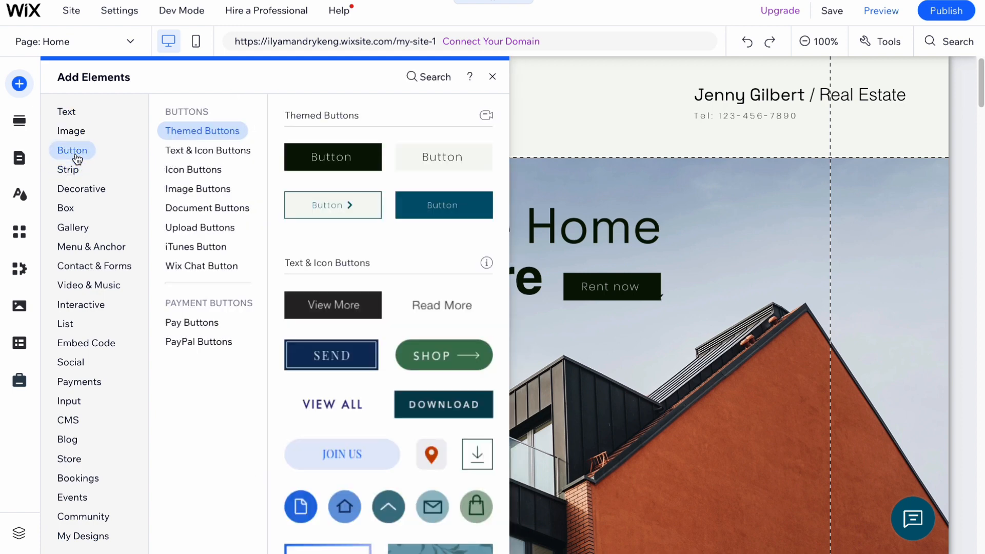
pyautogui.click(325, 165)
pyautogui.moveTo(325, 165); pyautogui.dragTo(380, 140)
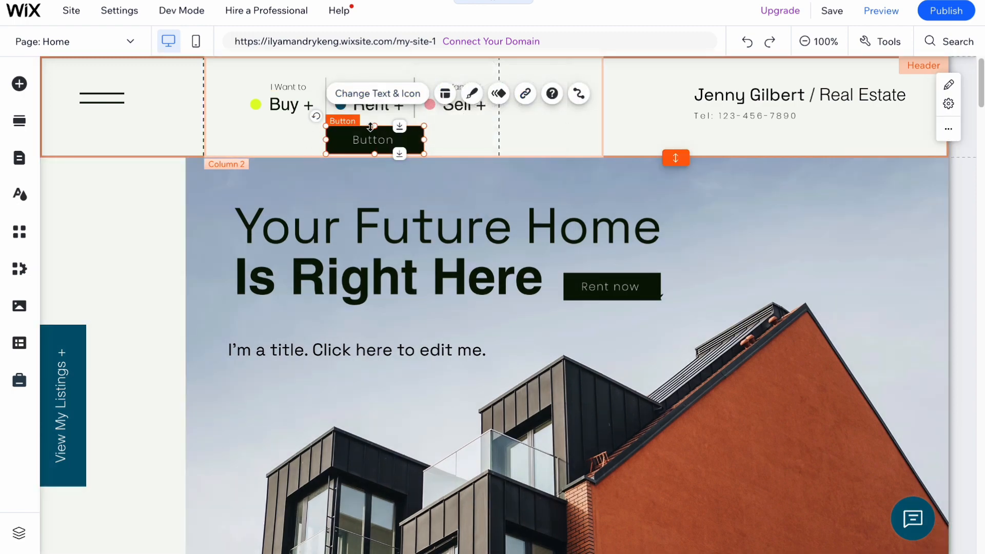
# Look through the home page's existing sections down to "Why Work With Me?"
pyautogui.click(19, 121)
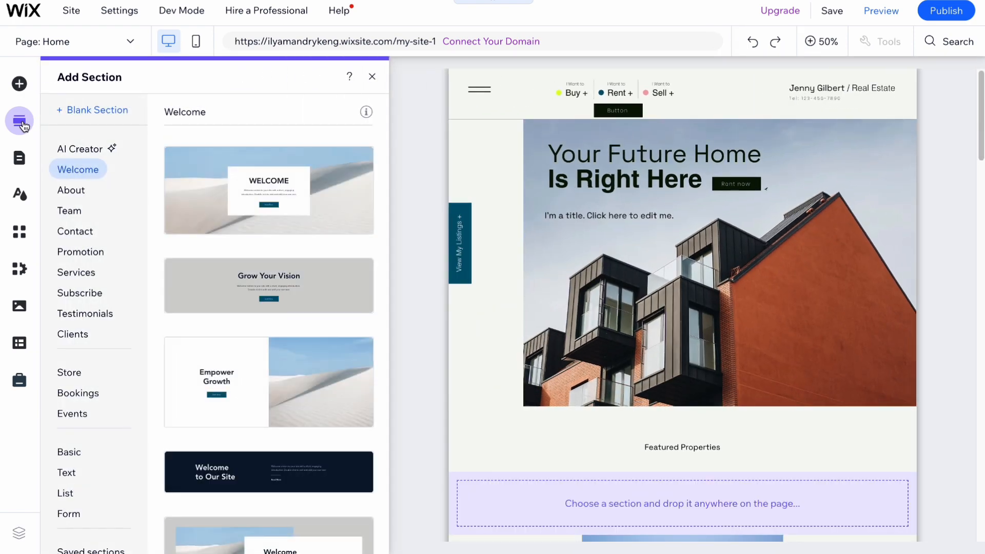
pyautogui.click(21, 123)
pyautogui.scroll(-10, 532, 267)
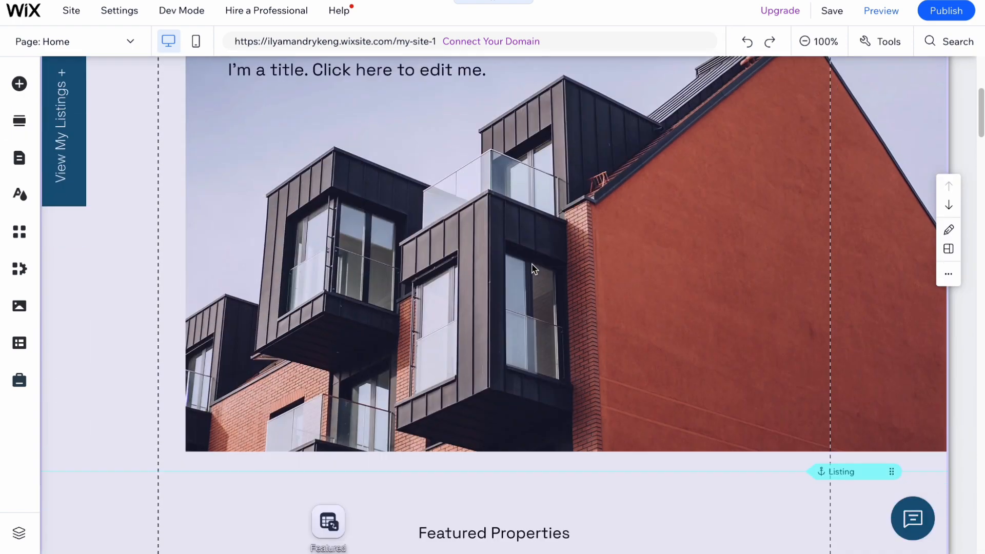
pyautogui.scroll(-15, 531, 267)
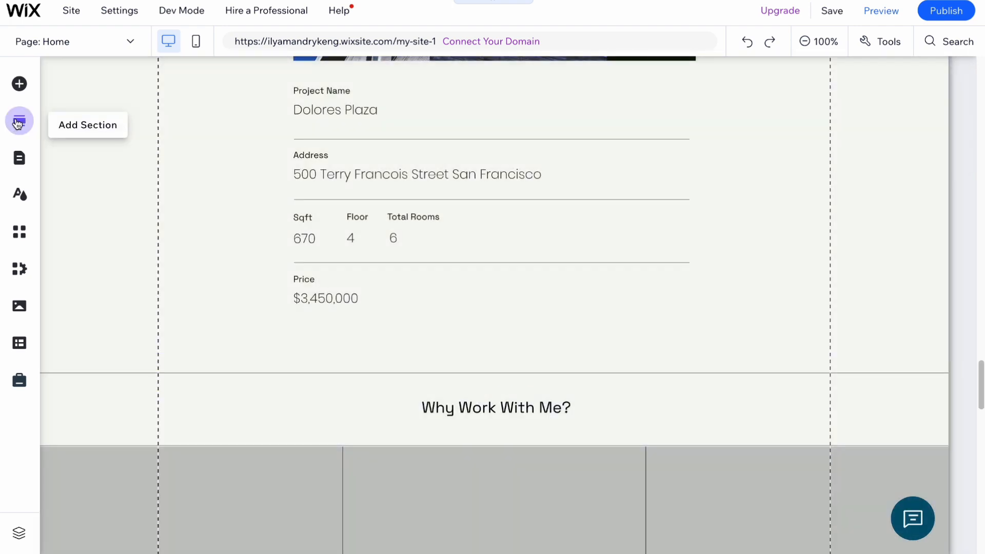
# Browse the ready-made section templates, including About, Team, Contact, Promotion, Services, Subscribe, Testimonials, Clients, Store and Welcome
pyautogui.click(18, 123)
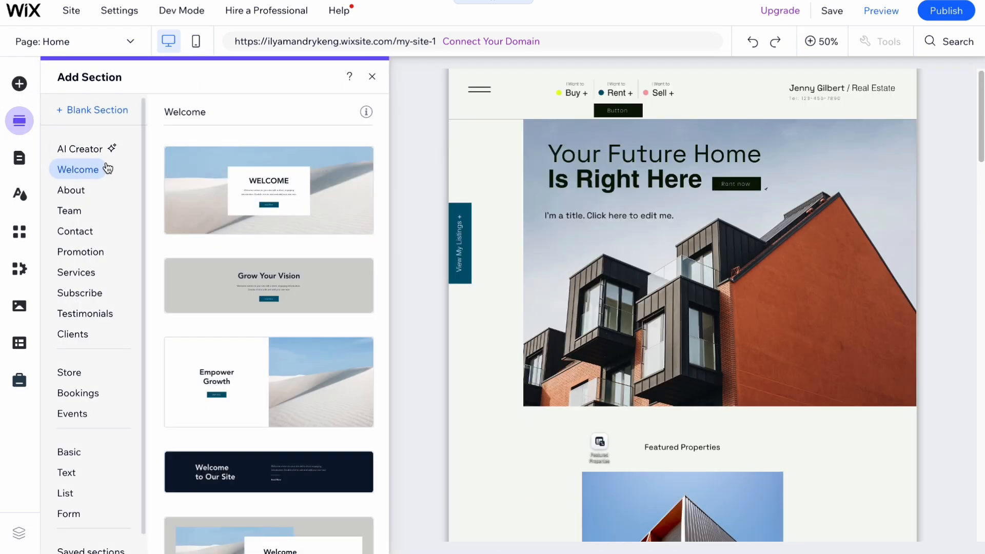
pyautogui.click(76, 194)
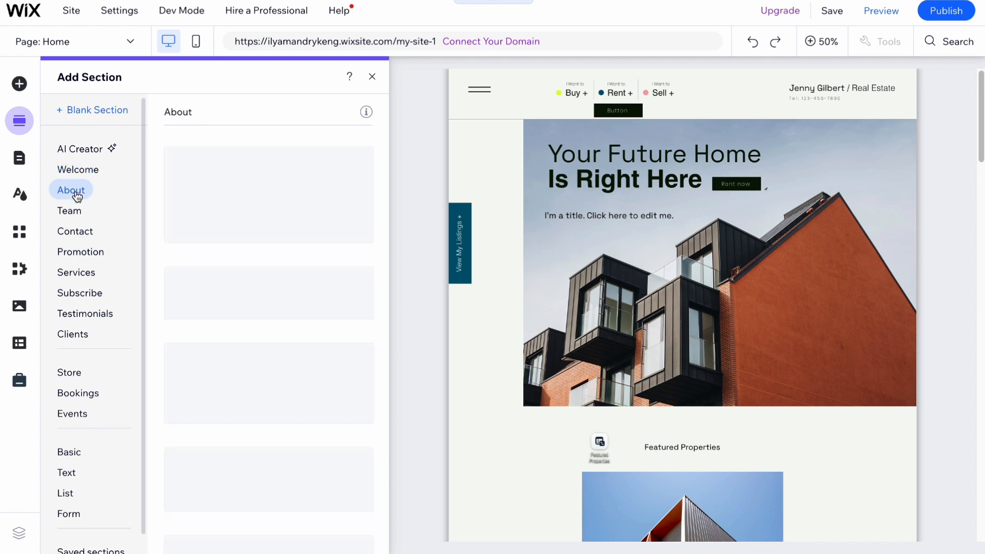
pyautogui.click(74, 211)
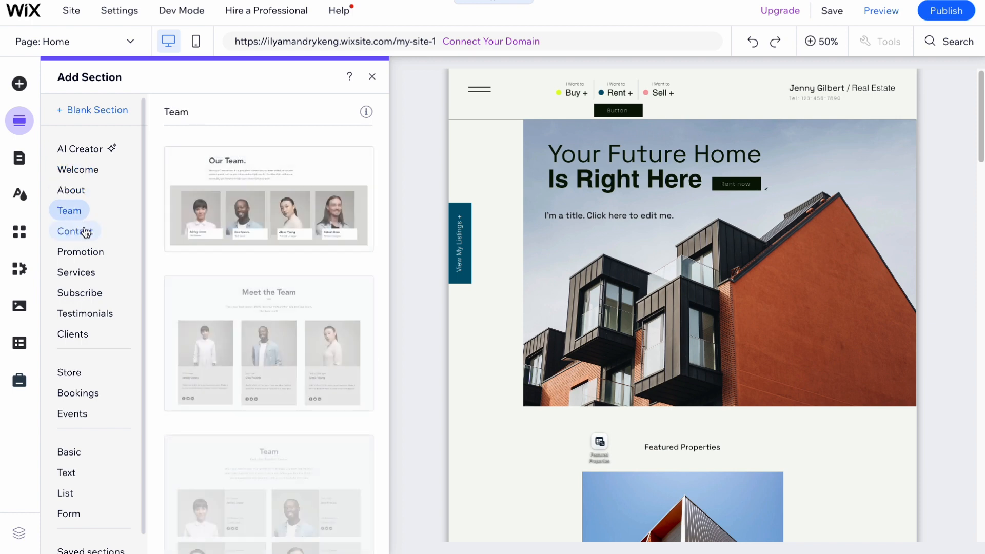
pyautogui.click(84, 232)
pyautogui.click(87, 253)
pyautogui.click(87, 272)
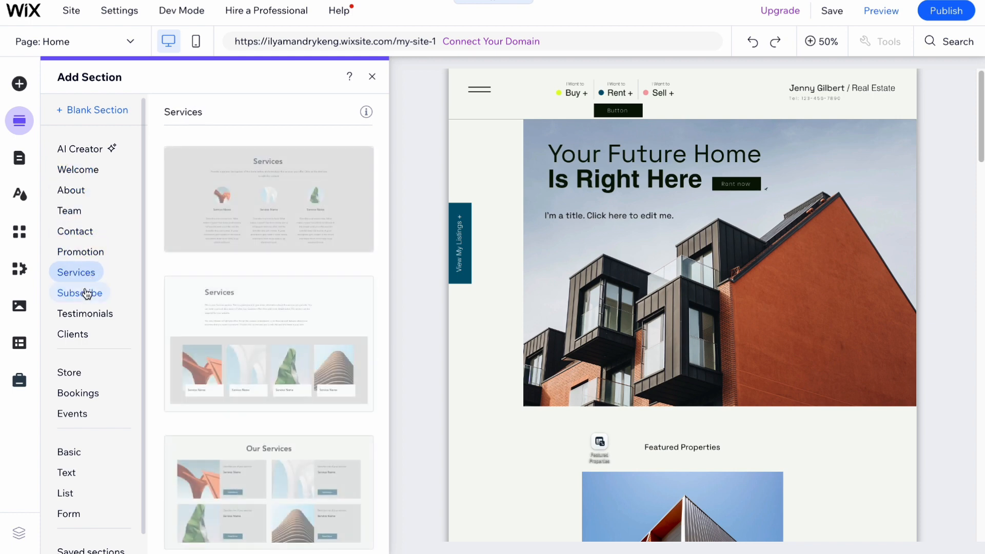
pyautogui.click(87, 293)
pyautogui.click(86, 313)
pyautogui.click(78, 334)
pyautogui.click(81, 374)
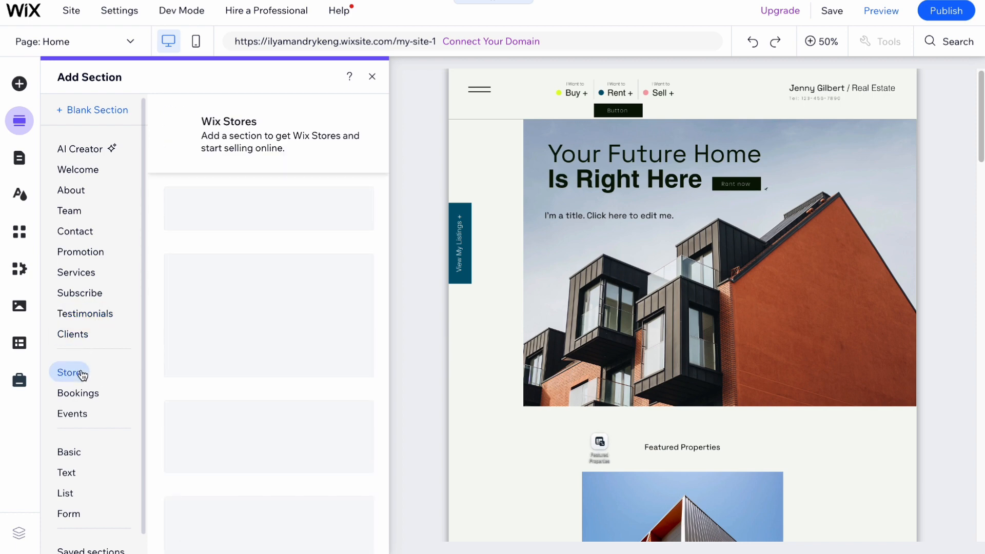
pyautogui.click(79, 189)
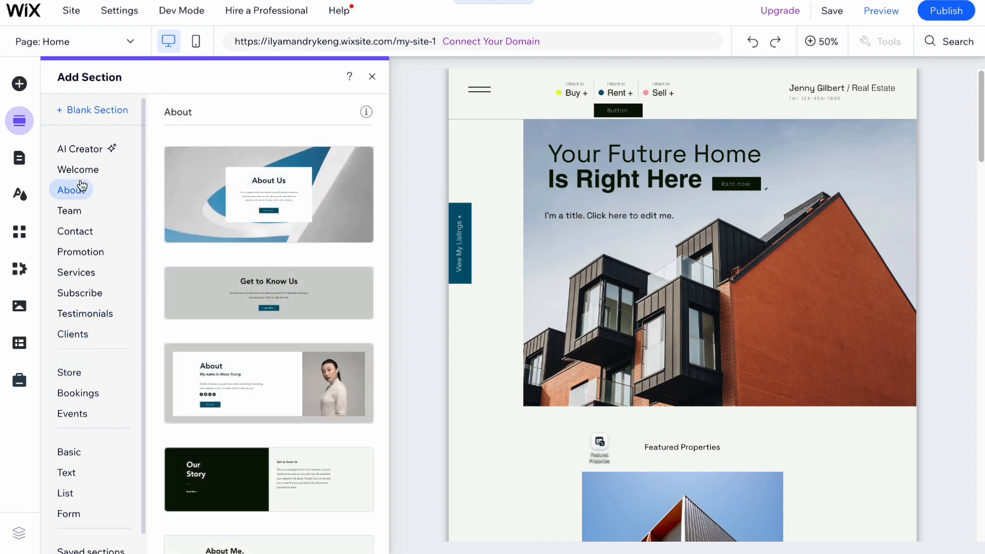
pyautogui.click(77, 169)
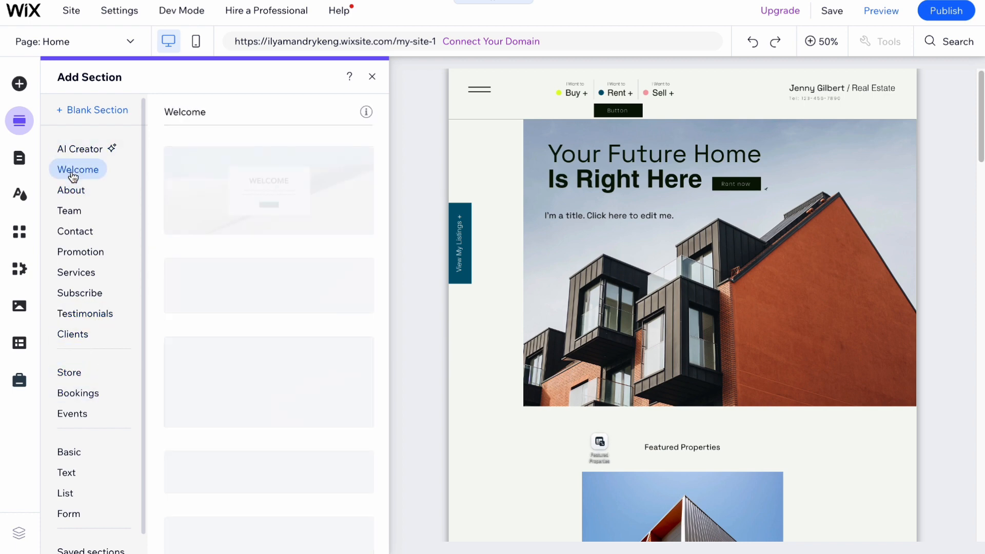
pyautogui.scroll(-1, 315, 237)
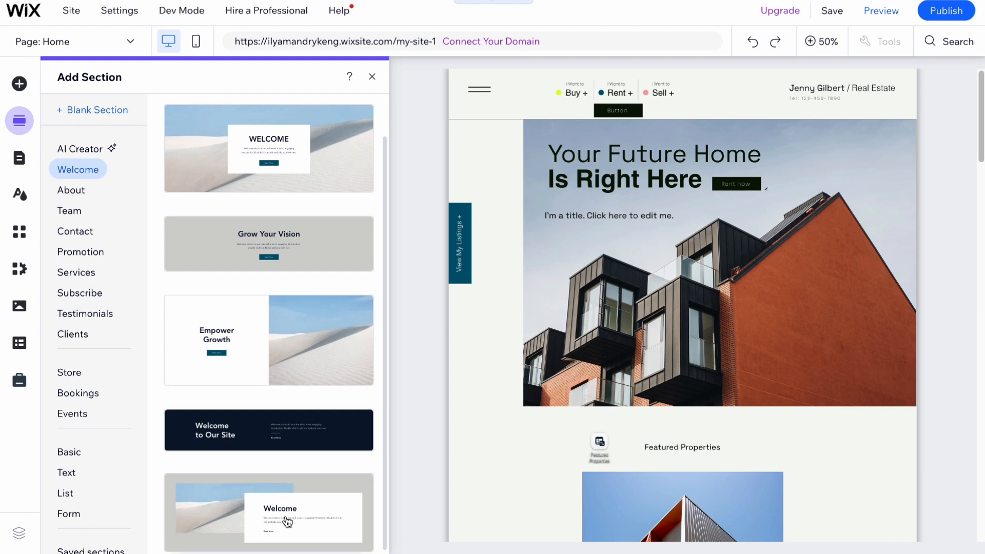
# Generate section designs of type About with AI Creator, leaving the text details empty
pyautogui.click(88, 152)
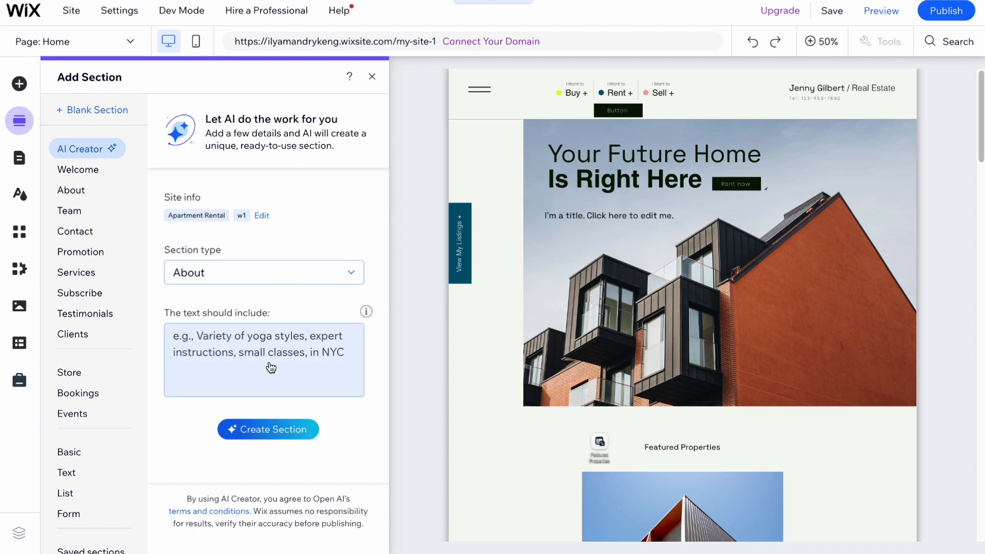
pyautogui.click(232, 363)
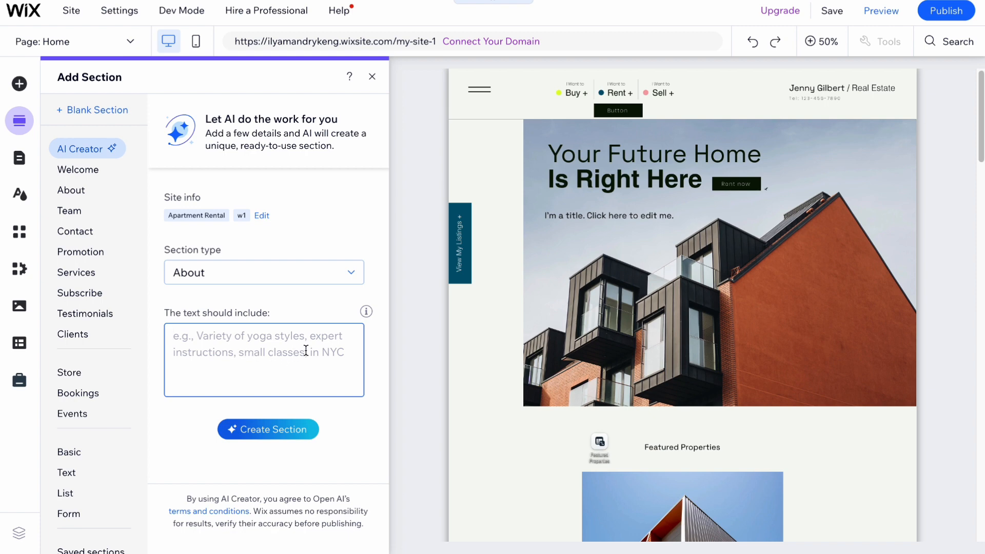
pyautogui.click(269, 430)
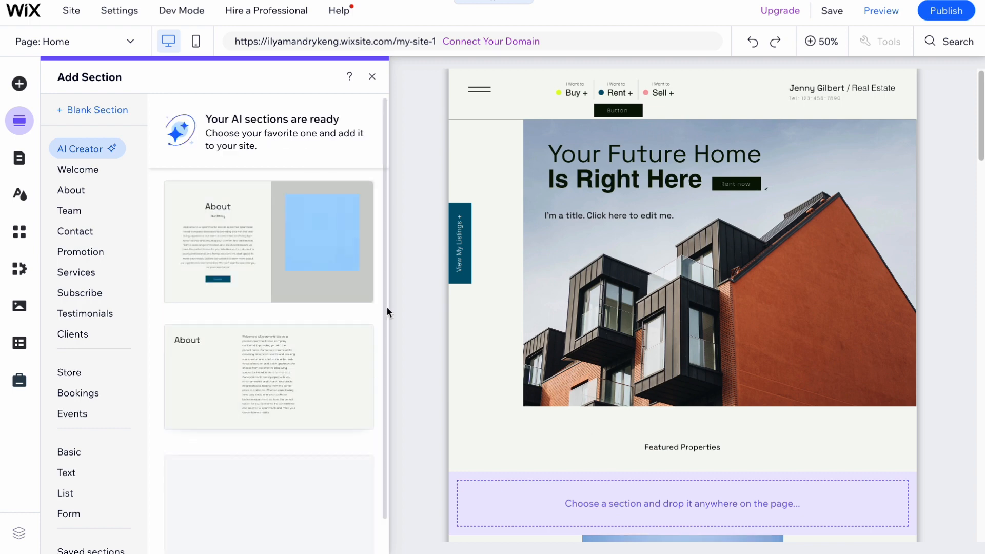
# Review the AI-generated designs and add the "About w1" section with the kitchen background to the home page
pyautogui.scroll(-2, 315, 280)
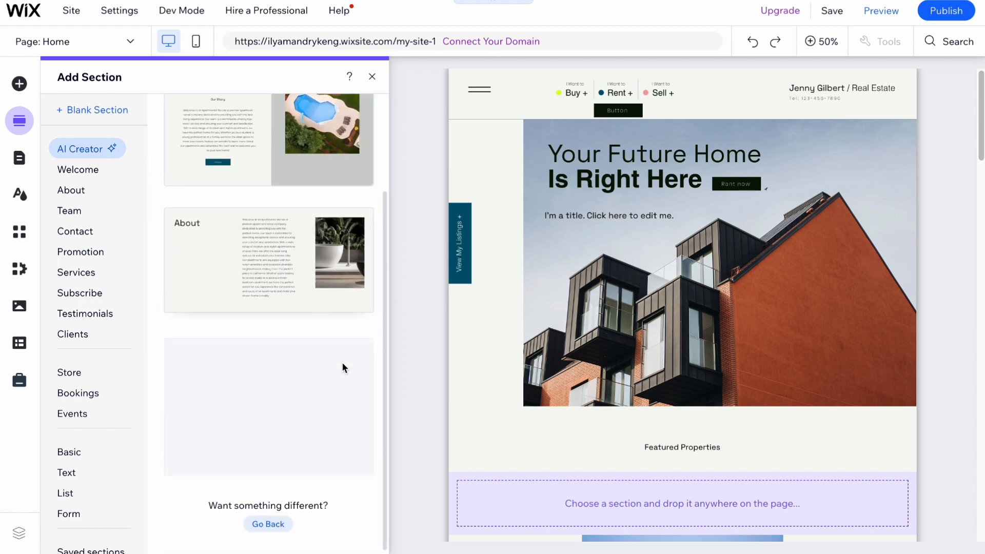
pyautogui.scroll(2, 244, 405)
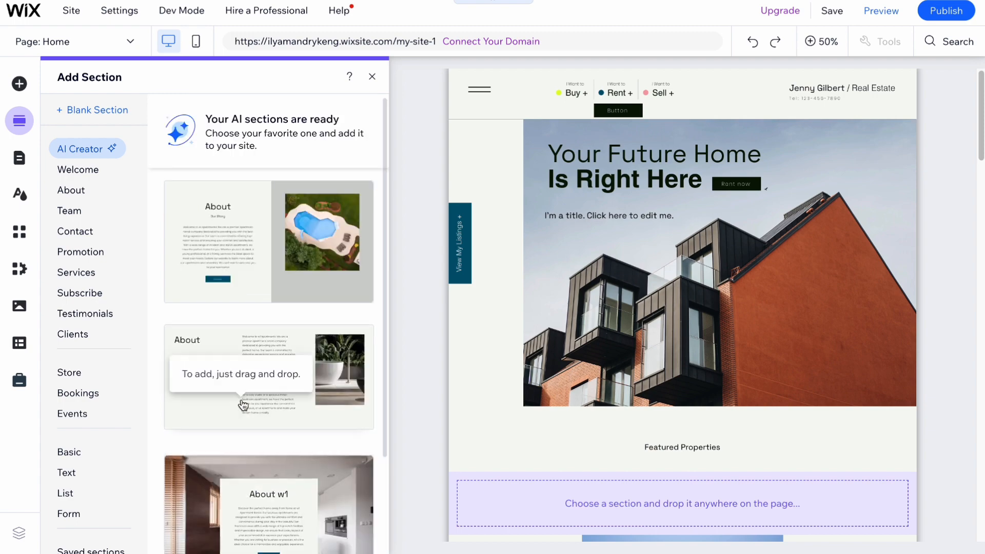
pyautogui.scroll(-2, 256, 407)
pyautogui.click(280, 410)
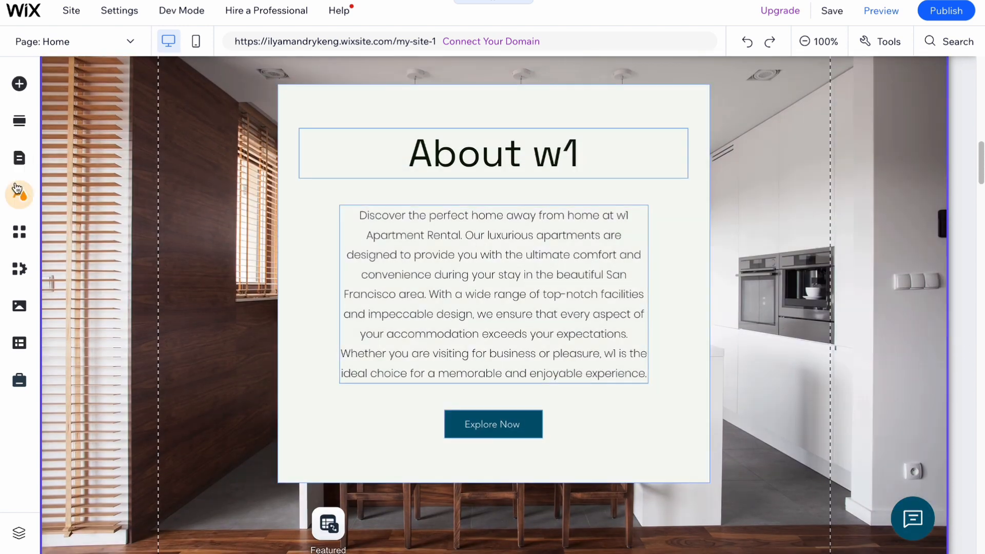
# Delete the Buy page from the site menu
pyautogui.click(17, 161)
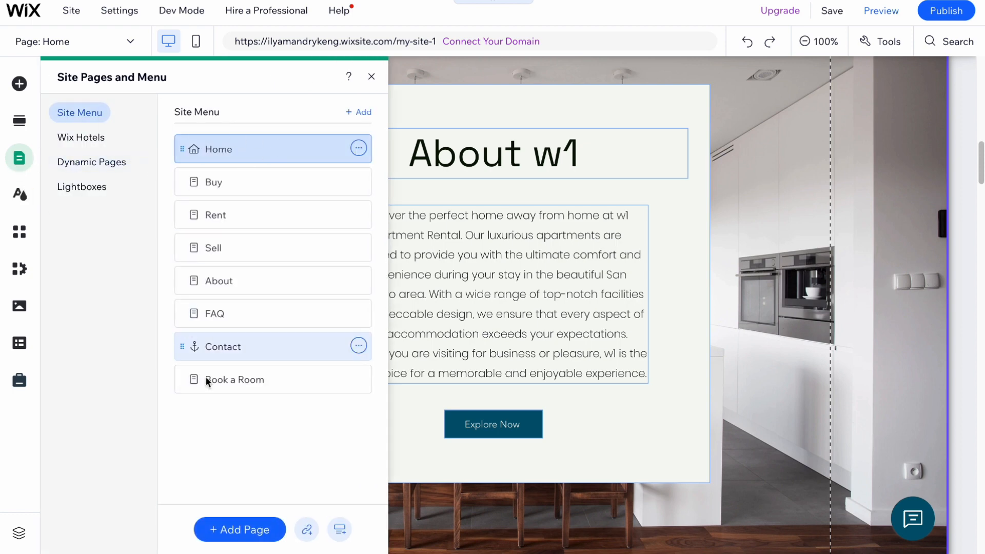
pyautogui.click(359, 181)
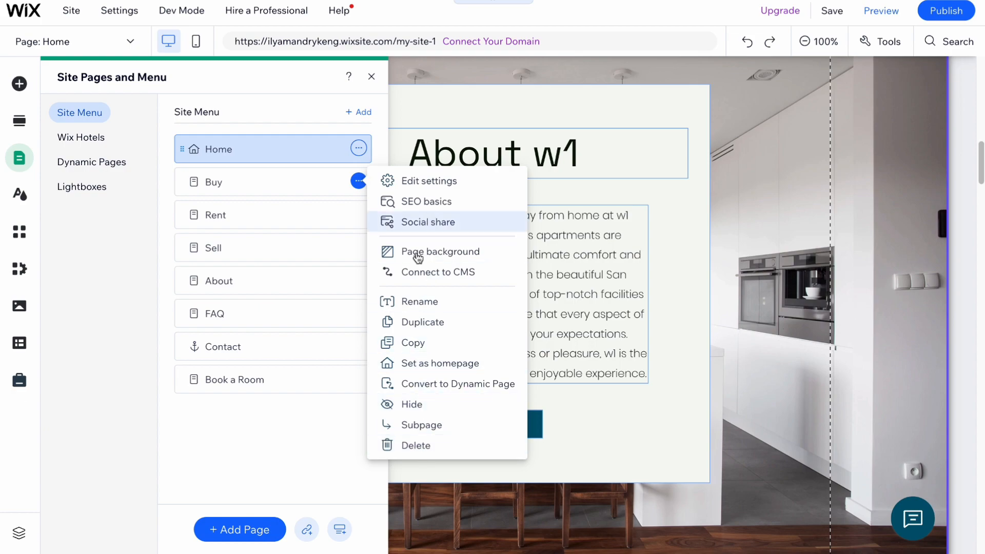
pyautogui.click(424, 447)
pyautogui.click(649, 327)
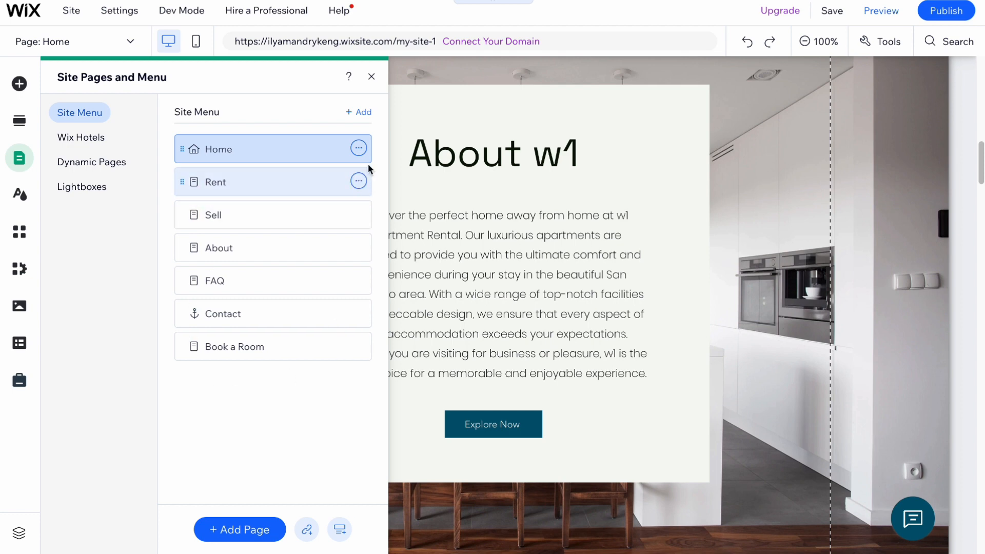
# Delete the Book a Room page and uninstall the Wix Hotels app it belongs to
pyautogui.click(359, 345)
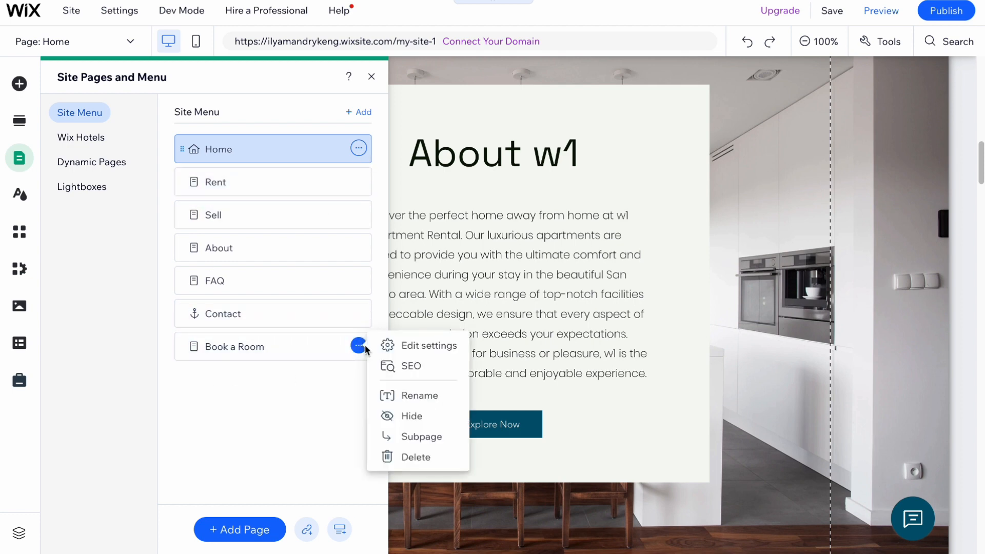
pyautogui.click(409, 456)
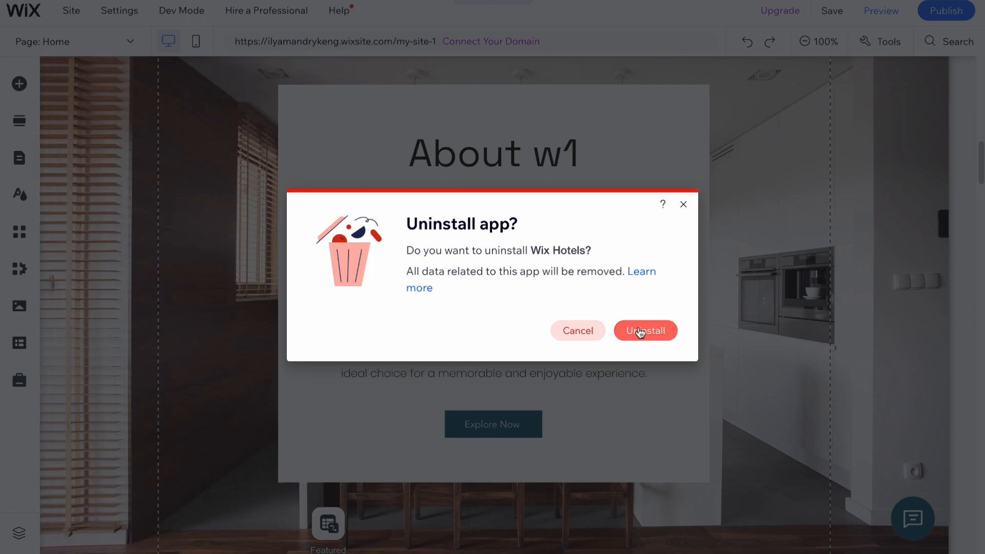
pyautogui.click(649, 328)
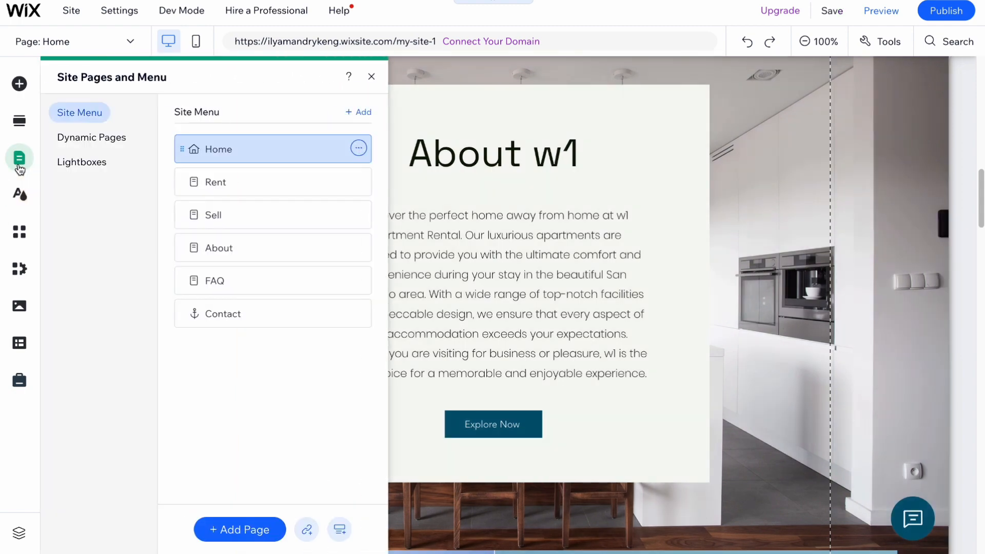
# Open the site design's color theme settings and bring up the featured color themes
pyautogui.click(20, 168)
pyautogui.click(18, 195)
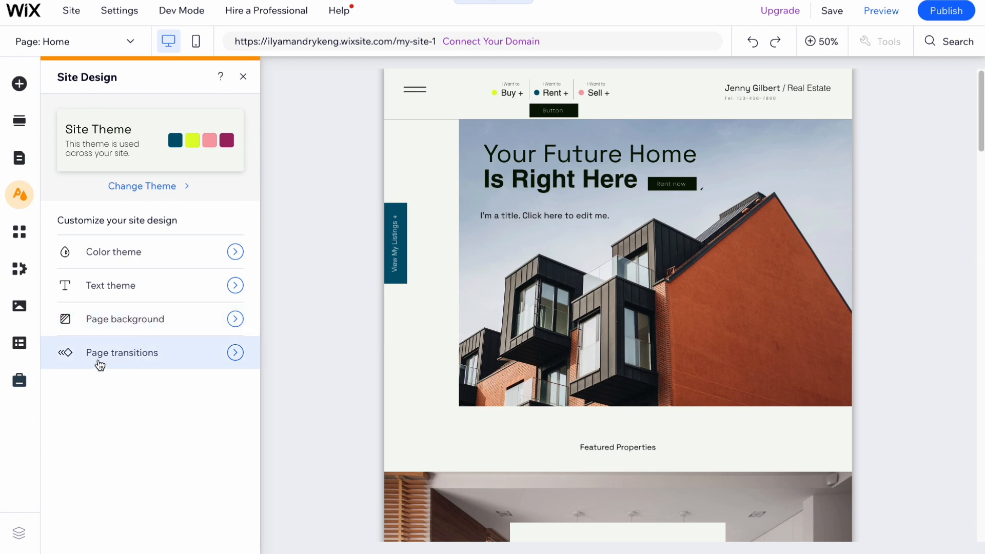
pyautogui.click(154, 255)
pyautogui.click(159, 266)
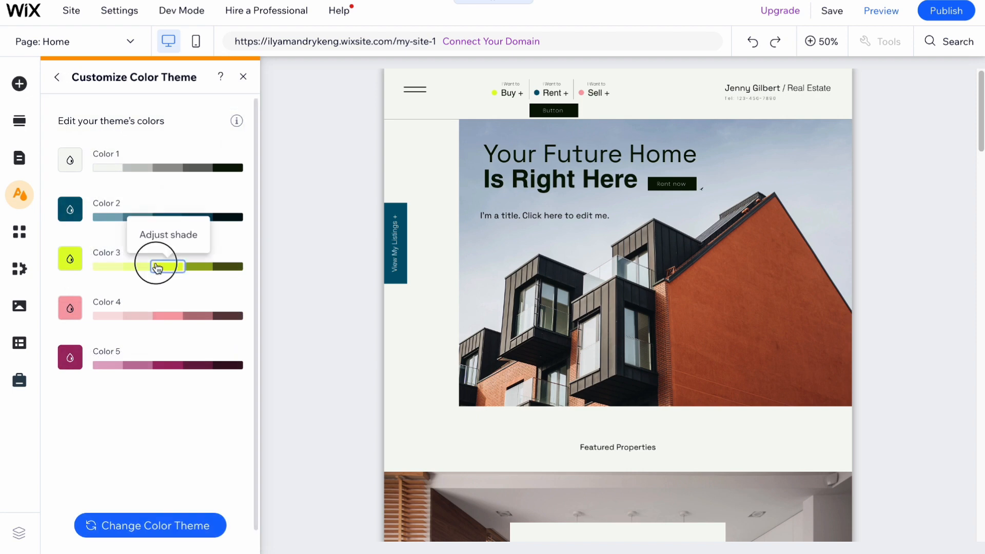
pyautogui.click(164, 409)
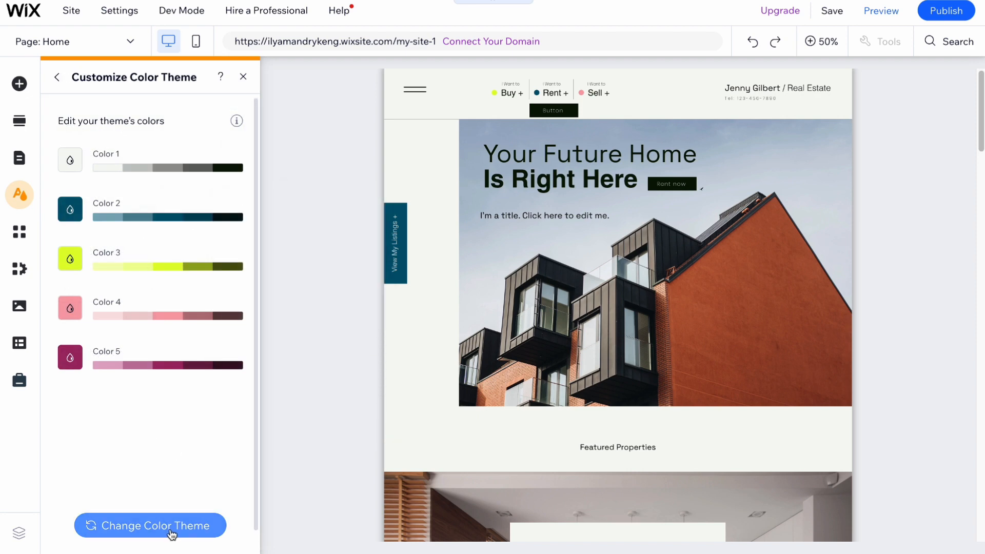
pyautogui.click(173, 524)
# Try several featured color themes on the site, including the blue-pink, teal-lime, black-lavender, magenta, purple and maroon palettes
pyautogui.click(172, 260)
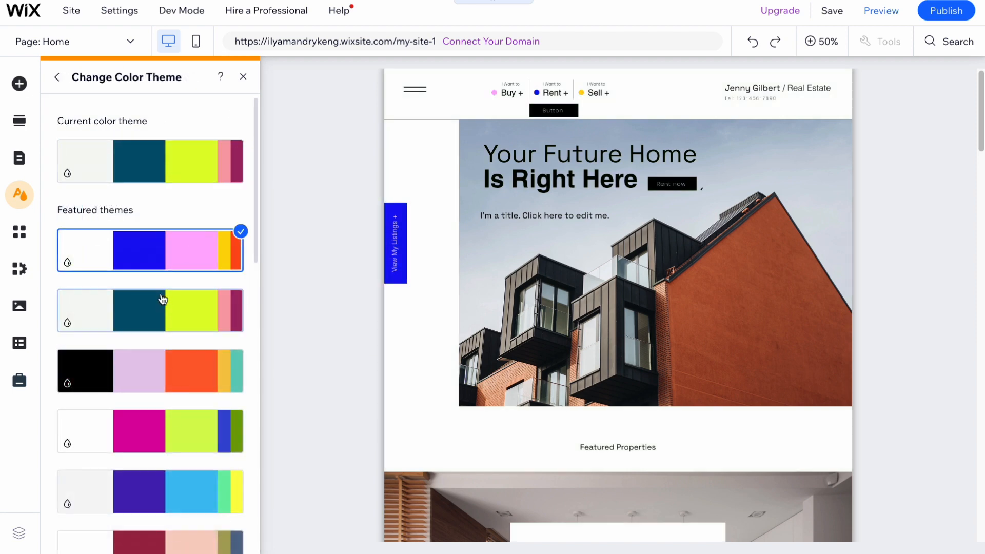
pyautogui.click(161, 308)
pyautogui.click(159, 378)
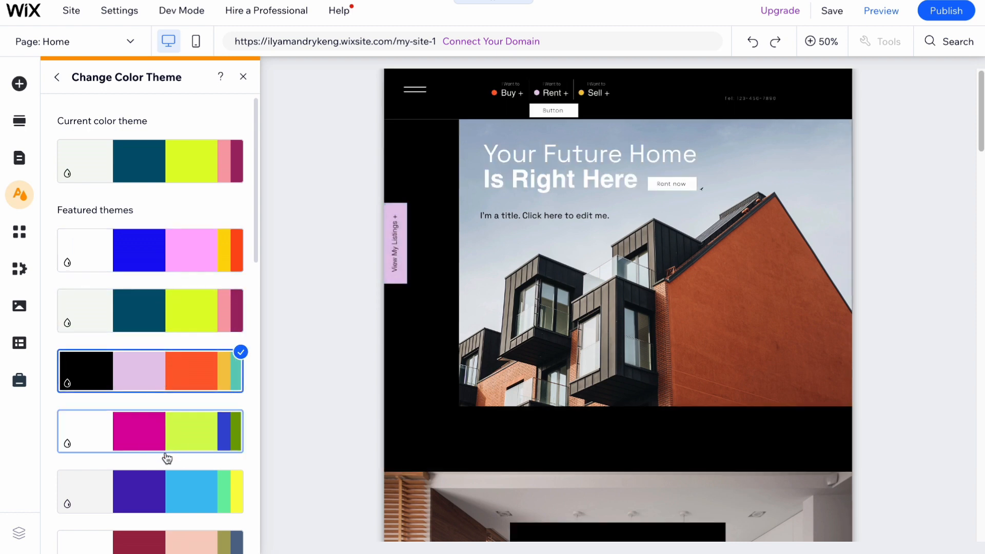
pyautogui.click(165, 455)
pyautogui.click(164, 488)
pyautogui.scroll(-3, 166, 472)
pyautogui.scroll(1, 167, 460)
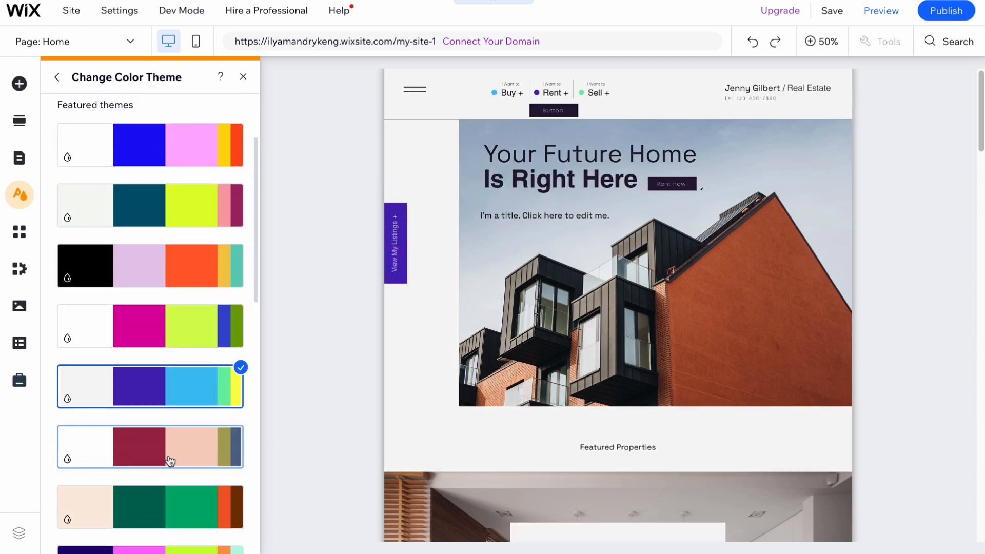
pyautogui.click(167, 459)
# Apply the featured color theme with the cream background and green, orange and brown accents, and close the site design settings
pyautogui.click(166, 497)
pyautogui.scroll(-2, 165, 479)
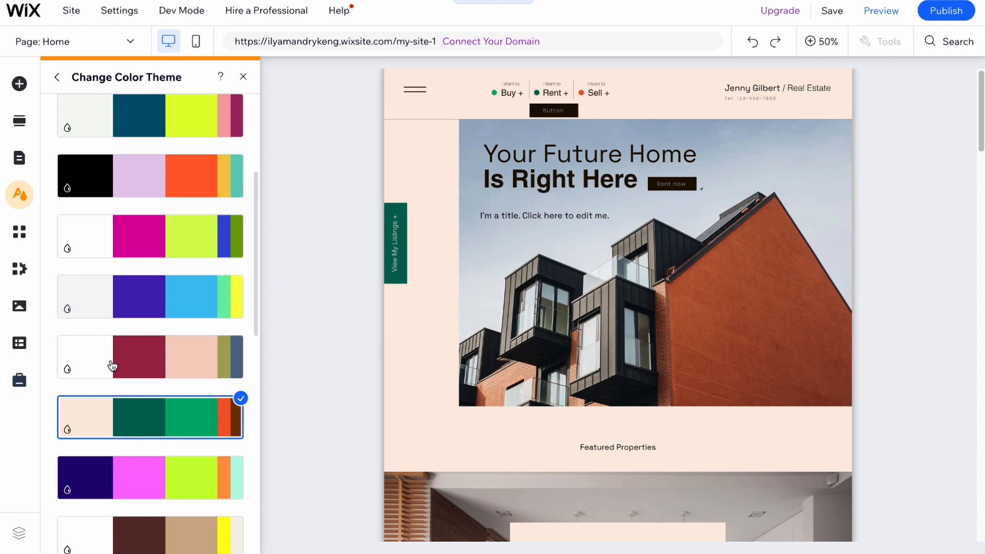
pyautogui.click(20, 194)
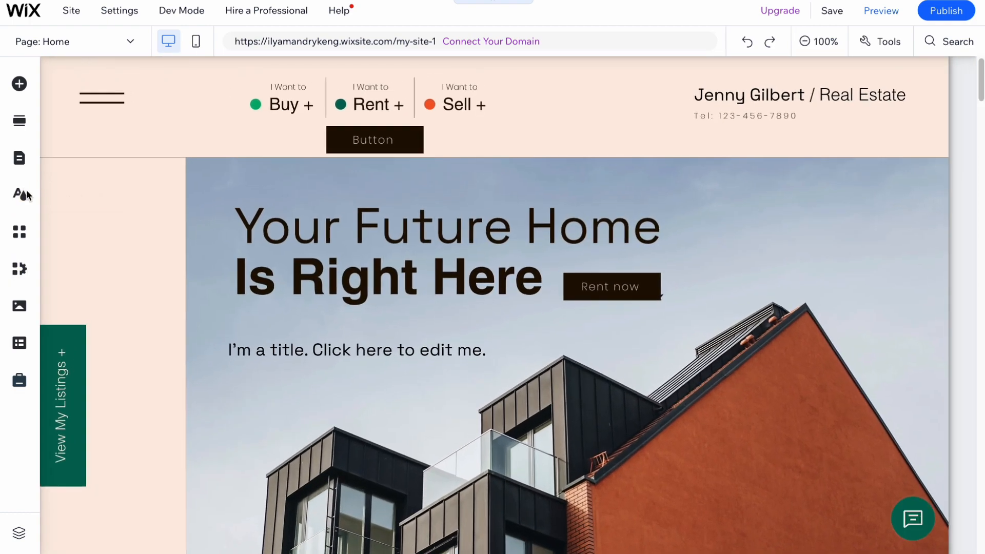
# Open the site design's text theme settings and bring up the featured text themes
pyautogui.click(23, 195)
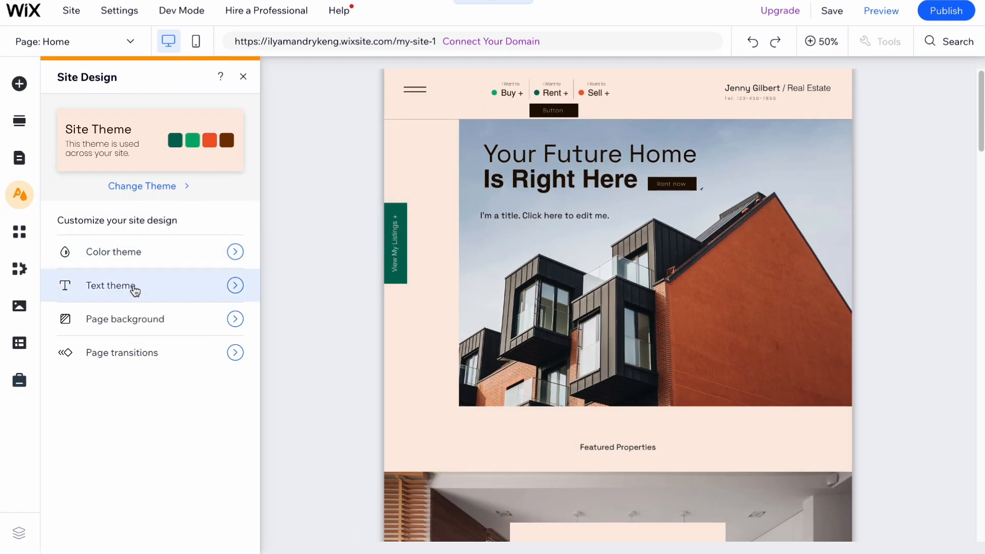
pyautogui.click(134, 291)
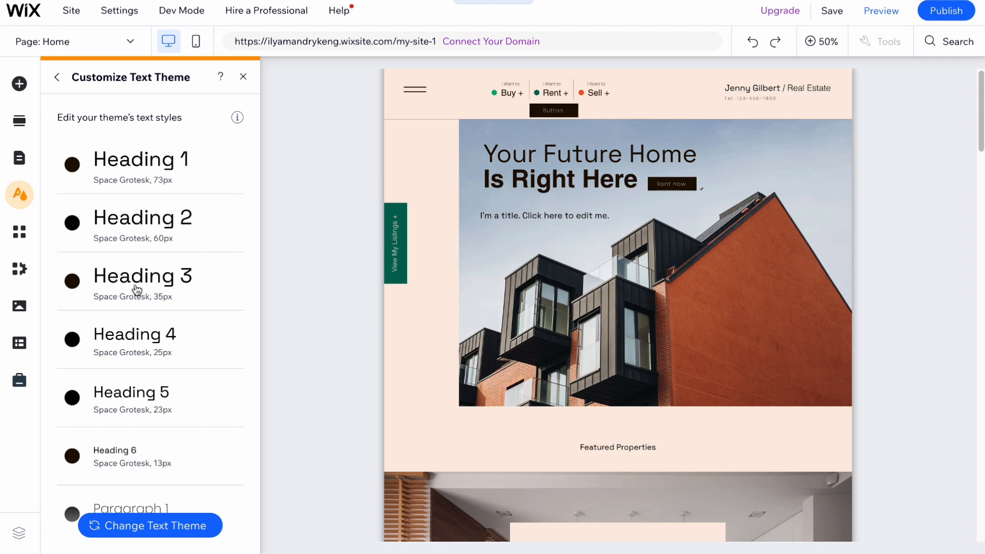
pyautogui.click(140, 336)
pyautogui.press('Escape')
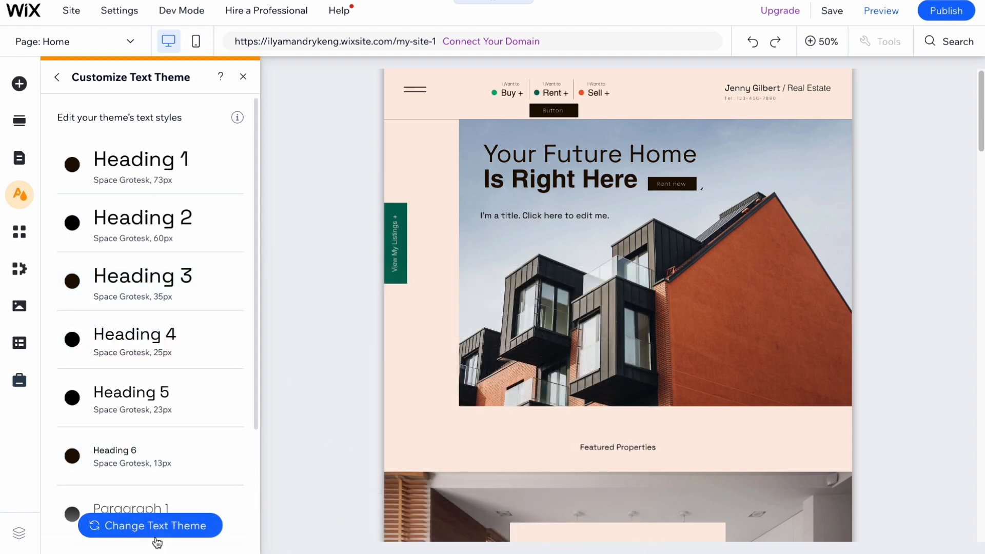
pyautogui.click(144, 529)
# Try the Syne, Space Grotesk, Fahkwang, Avenir, Forum, Avenir Light and Roboto Bold text themes on the site
pyautogui.click(146, 290)
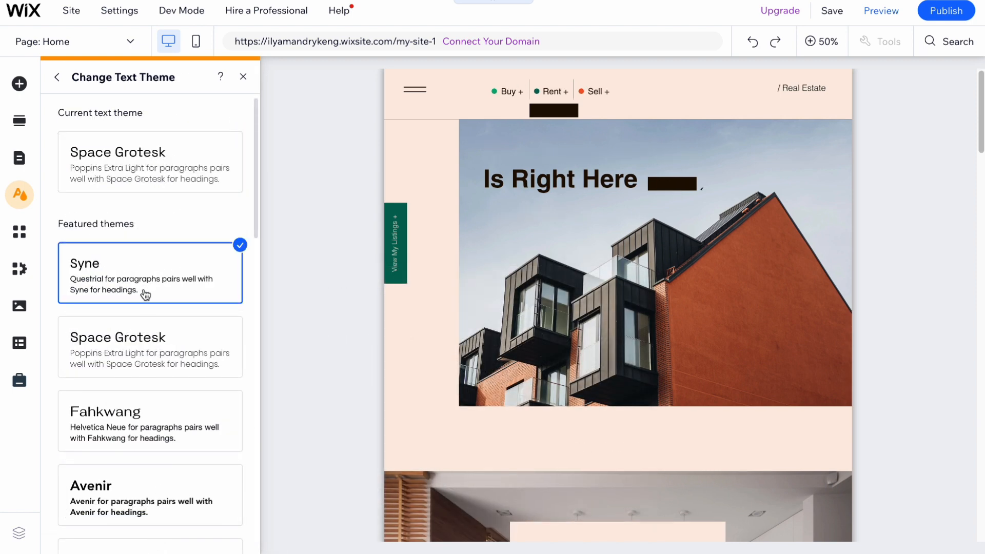
pyautogui.click(134, 365)
pyautogui.click(136, 431)
pyautogui.scroll(-2, 126, 440)
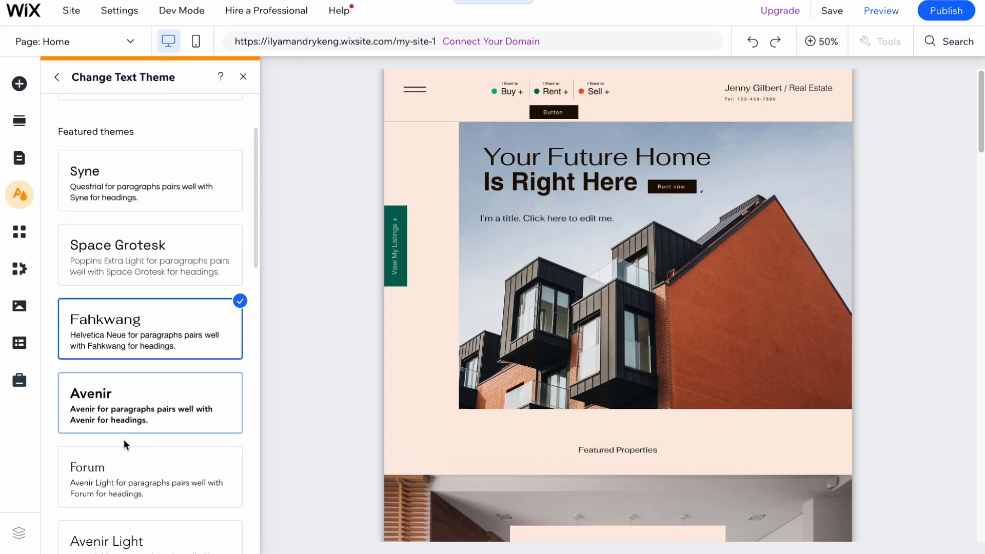
pyautogui.click(138, 425)
pyautogui.click(122, 467)
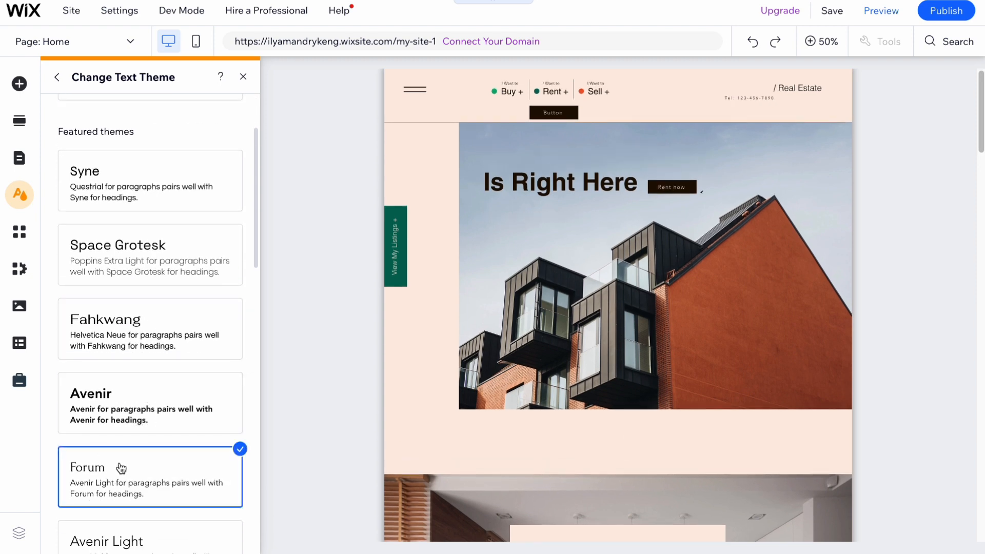
pyautogui.scroll(-2, 121, 465)
pyautogui.click(121, 459)
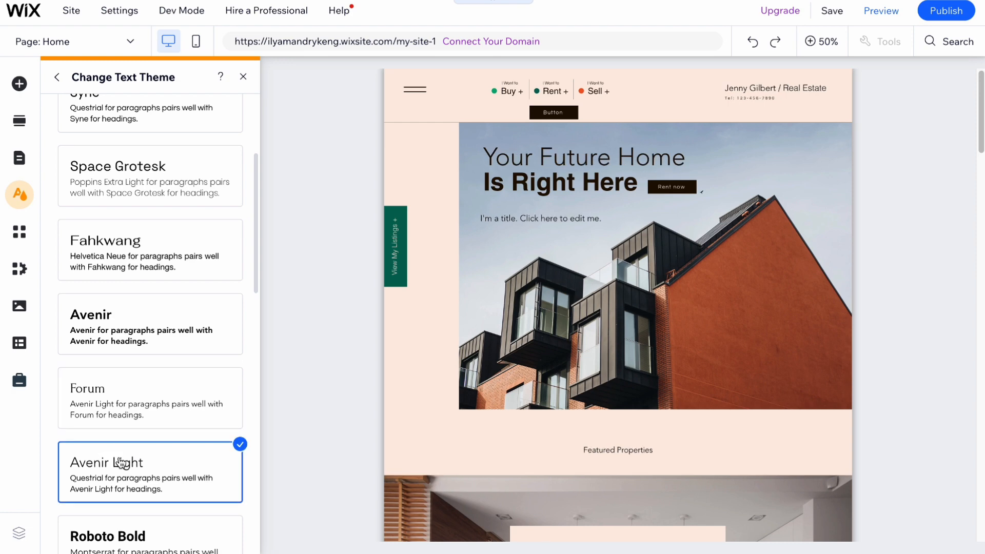
pyautogui.scroll(-2, 122, 461)
pyautogui.click(135, 420)
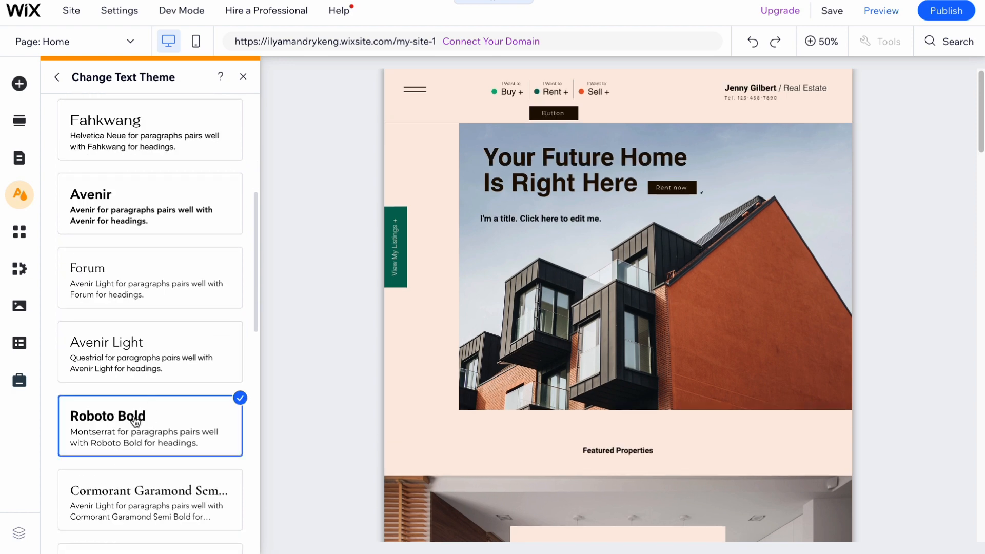
# Apply the Cormorant Garamond Semi Bold text theme and close the site design settings
pyautogui.click(150, 466)
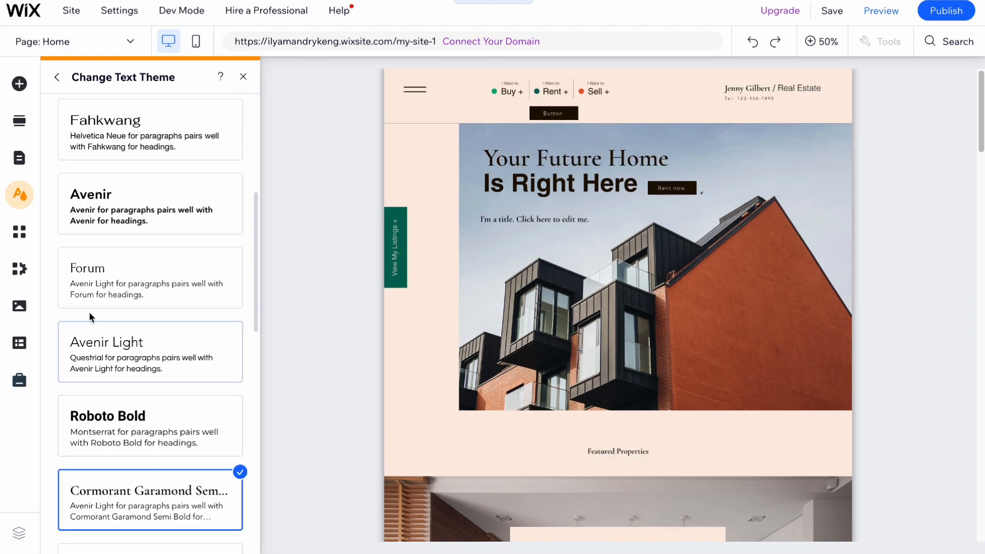
pyautogui.click(243, 76)
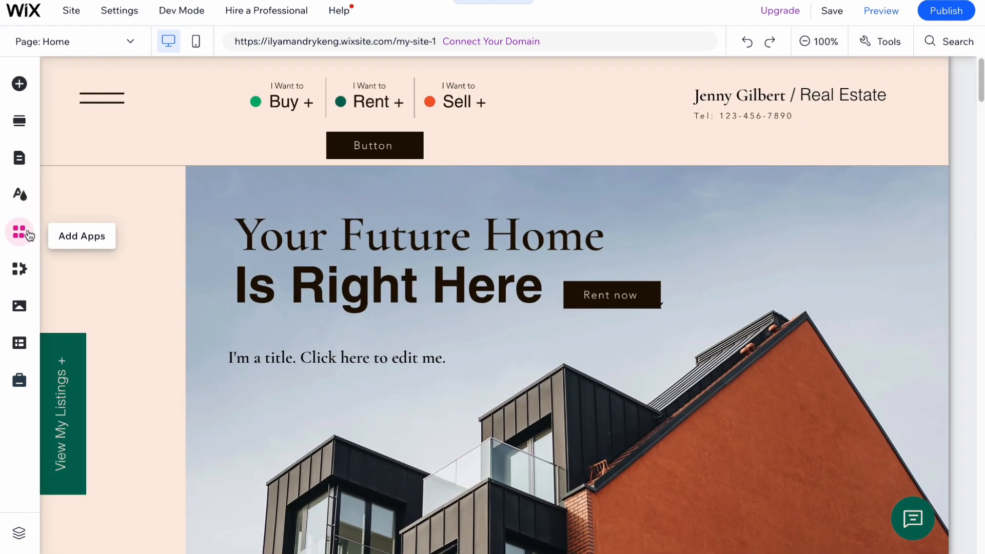
# Browse the App Market's Marketing and Sell Online categories and add the Wix Online Programs app from Online Courses
pyautogui.click(27, 237)
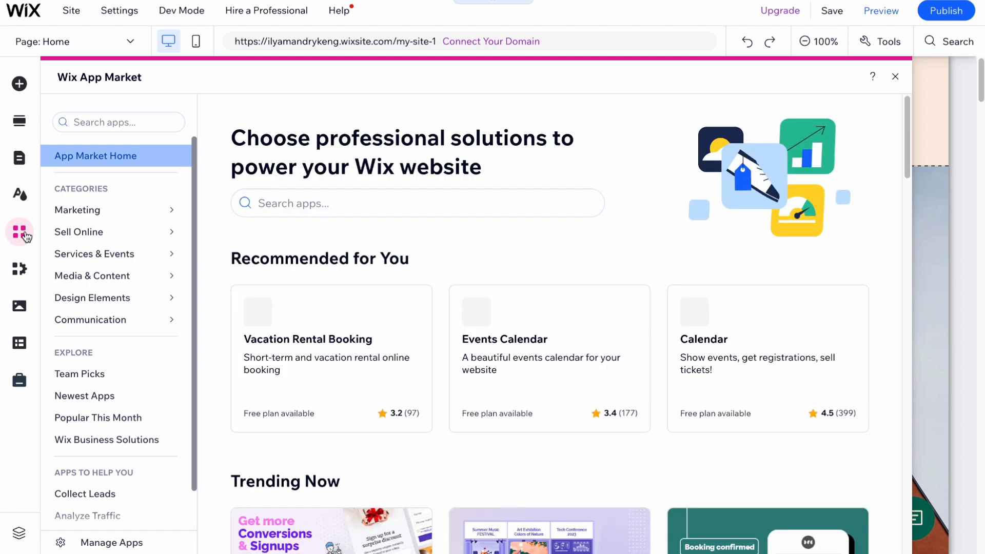
pyautogui.moveTo(85, 221)
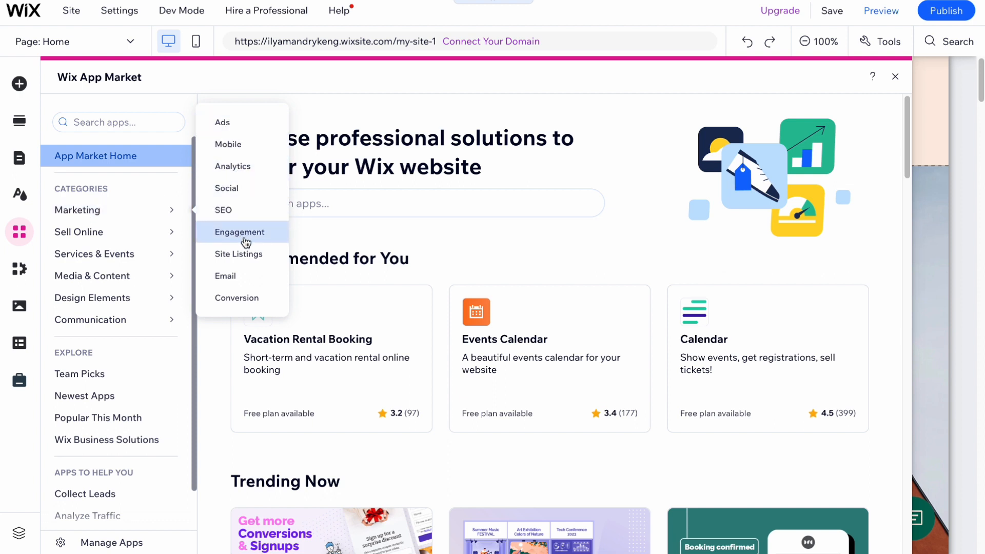
pyautogui.moveTo(119, 240)
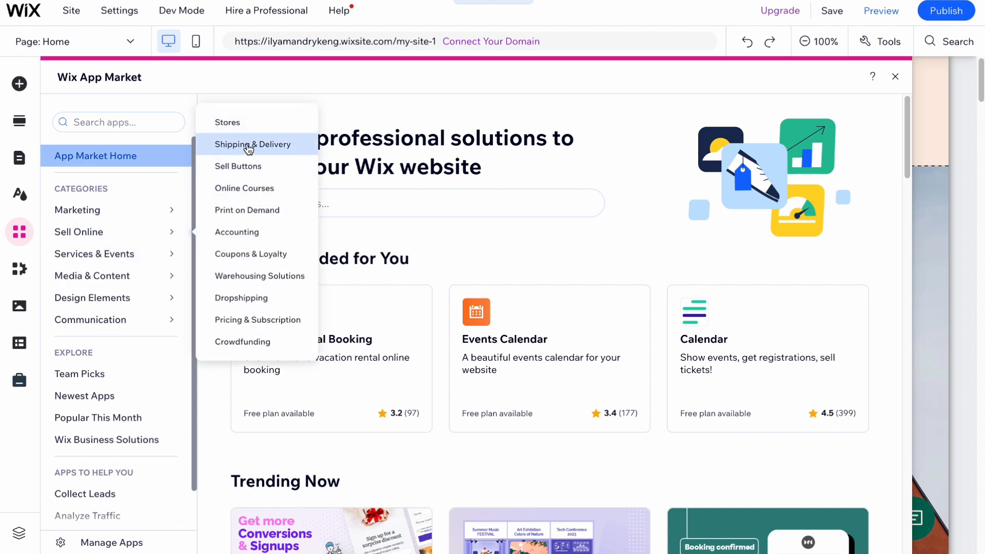
pyautogui.click(250, 198)
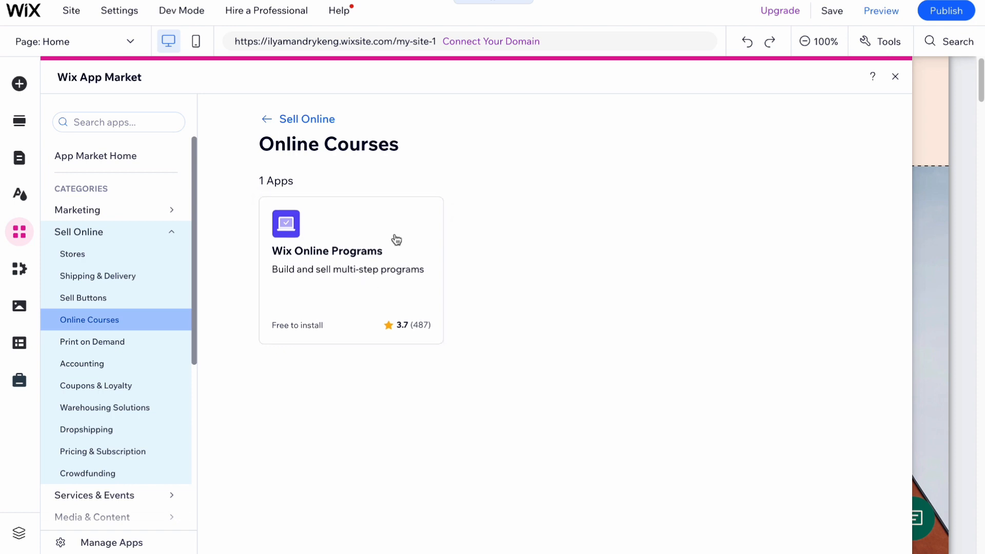
pyautogui.click(89, 231)
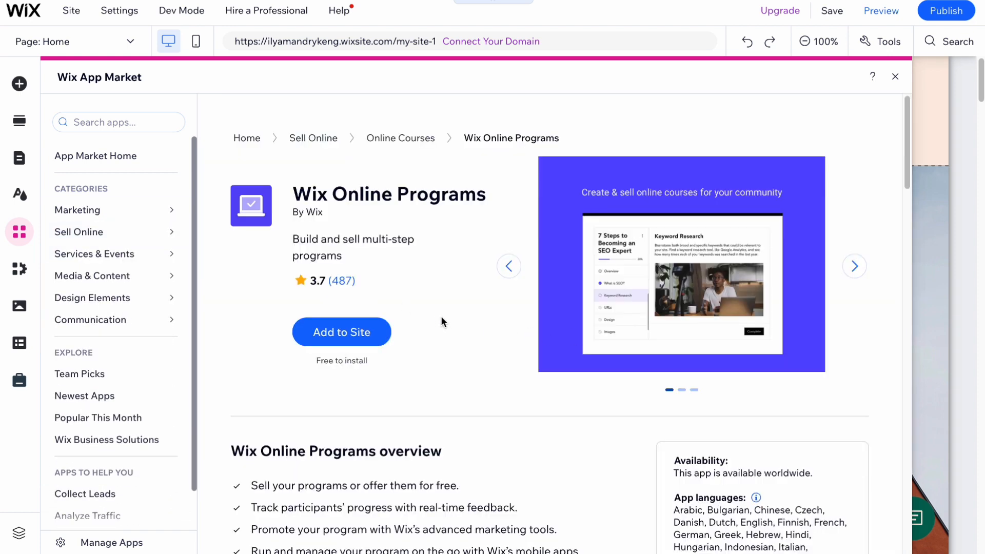
pyautogui.click(362, 335)
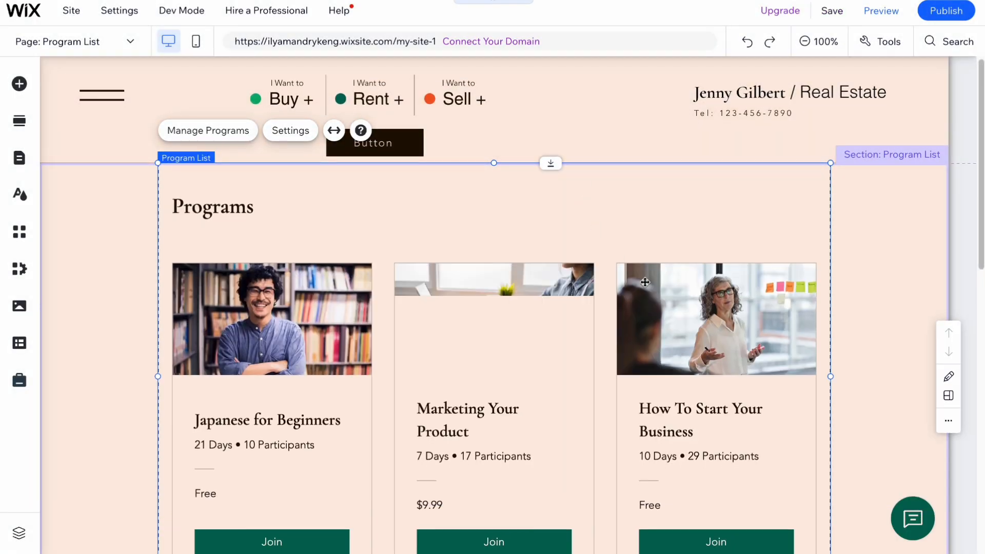
# Look over the program cards in the new Program List section and its management options
pyautogui.scroll(-1, 499, 367)
pyautogui.scroll(-1, 333, 341)
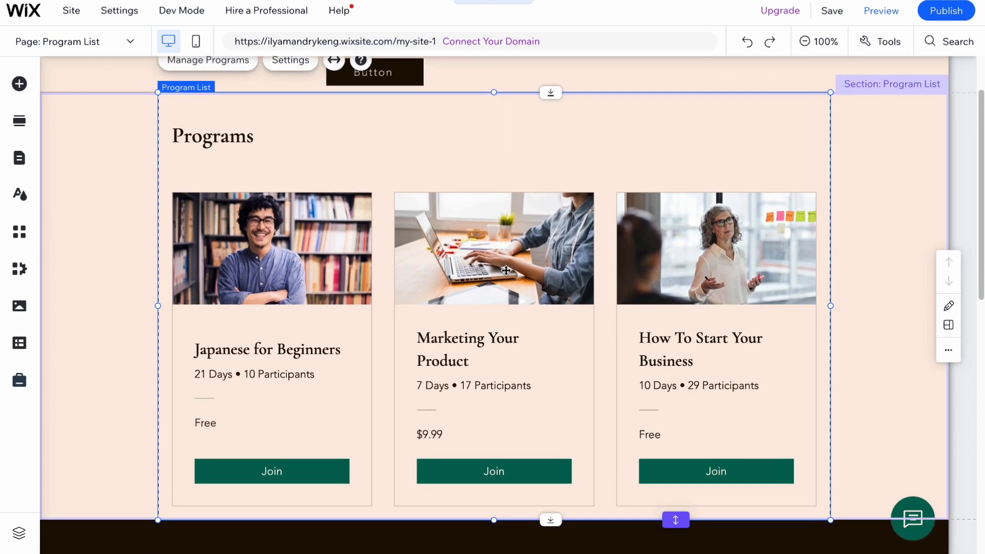
pyautogui.click(294, 253)
pyautogui.click(257, 127)
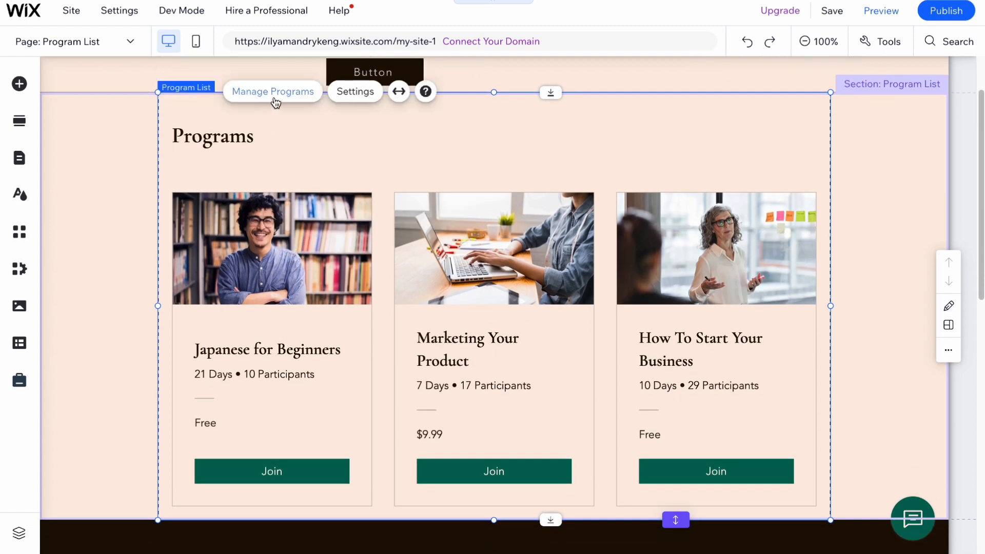
# Look over the media upload and editing tools, as well as the CMS options for presets, collections and content
pyautogui.click(18, 307)
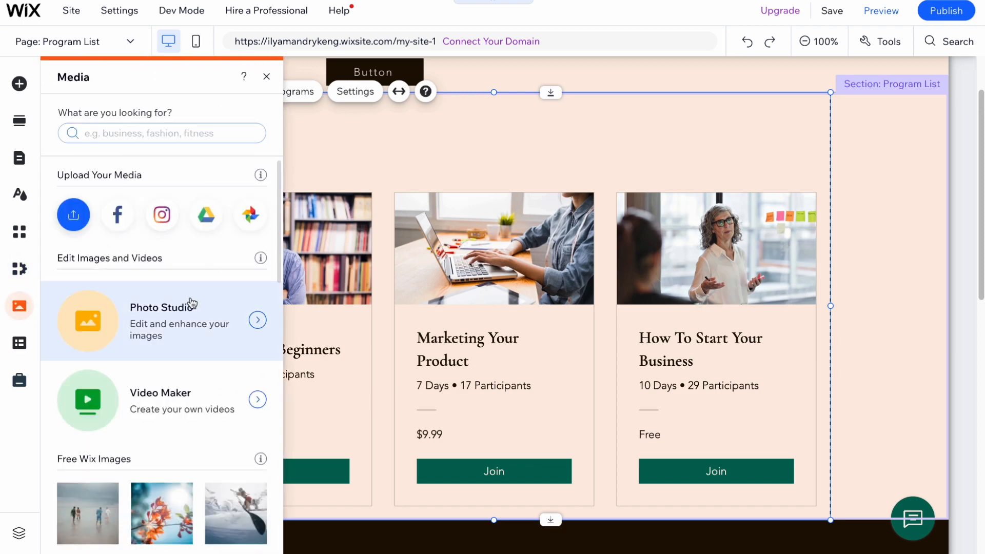
pyautogui.moveTo(261, 177)
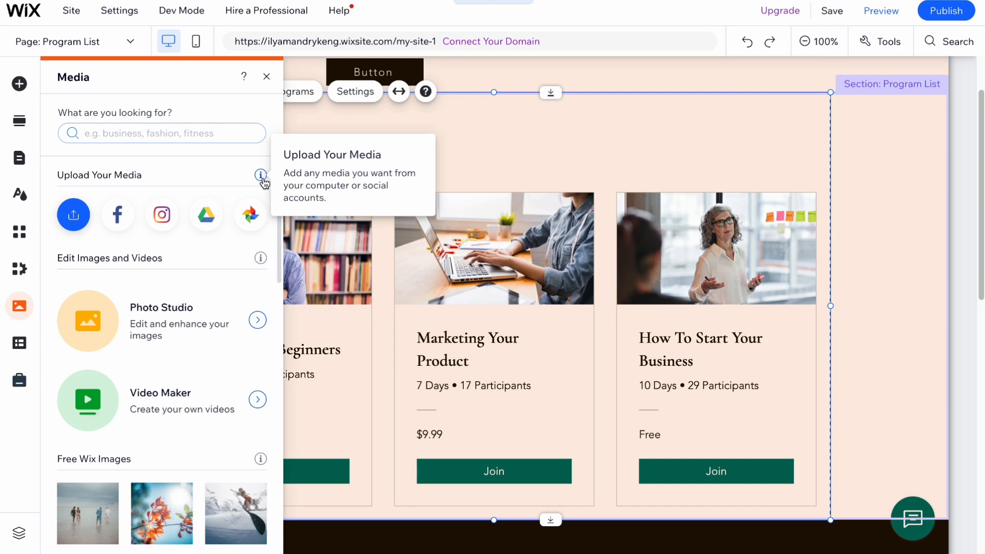
pyautogui.click(21, 347)
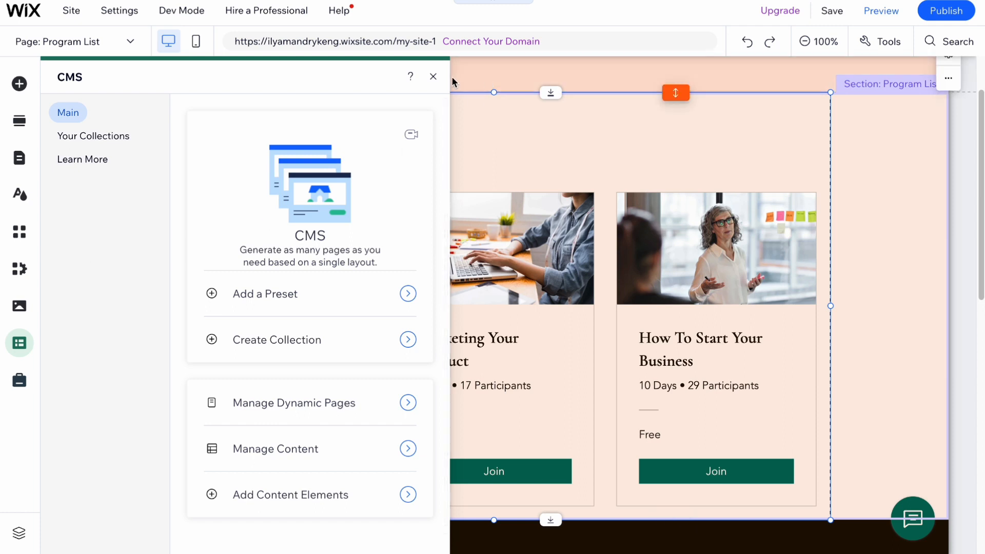
# Close the CMS settings and look over the Program List page down to its footer at 100% and 50% zoom
pyautogui.click(433, 77)
pyautogui.scroll(1, 649, 315)
pyautogui.scroll(1, 649, 315)
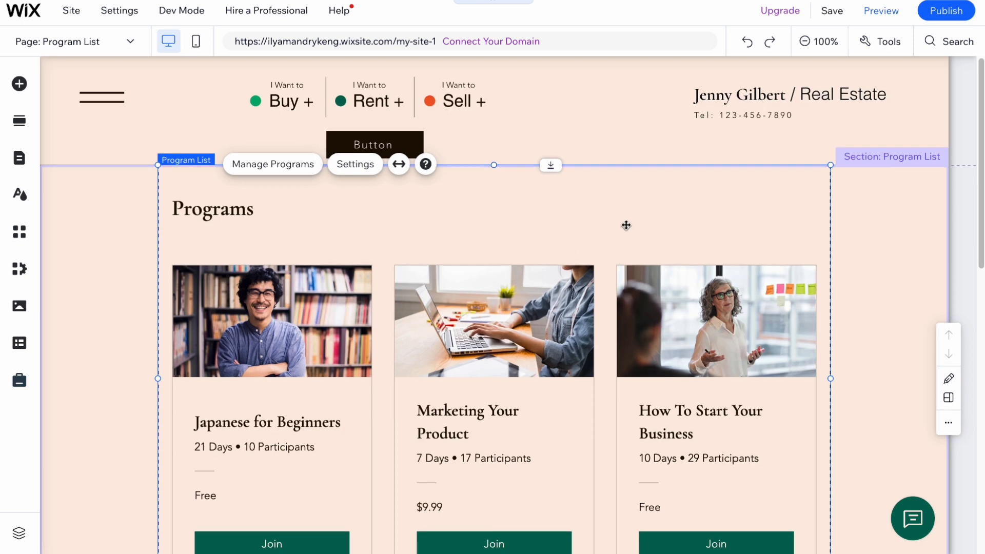
pyautogui.scroll(-15, 624, 224)
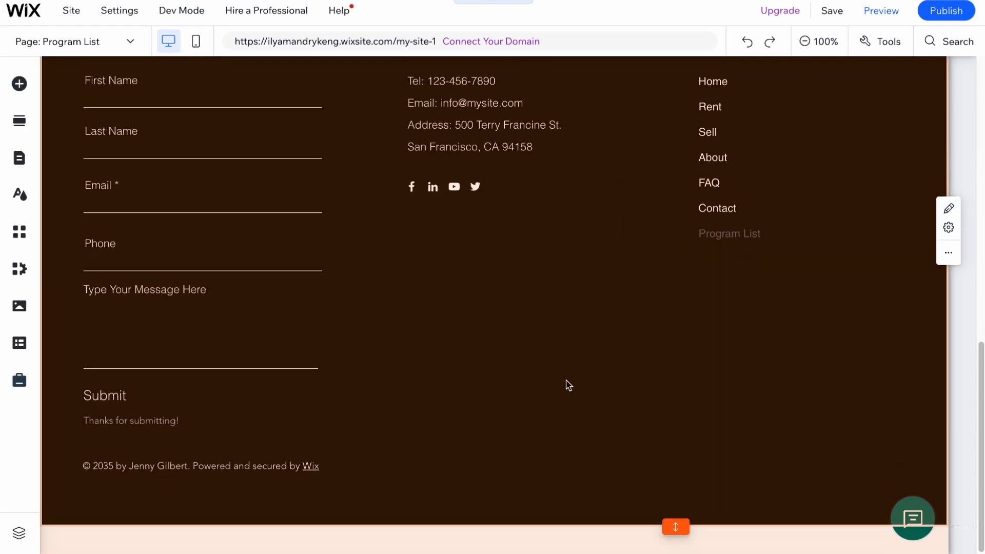
pyautogui.scroll(14, 577, 374)
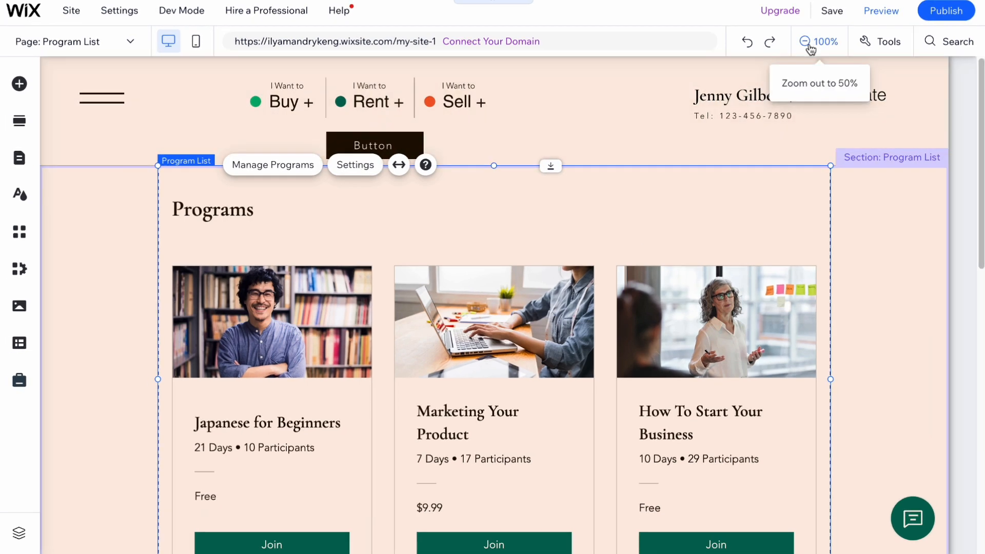
pyautogui.click(810, 46)
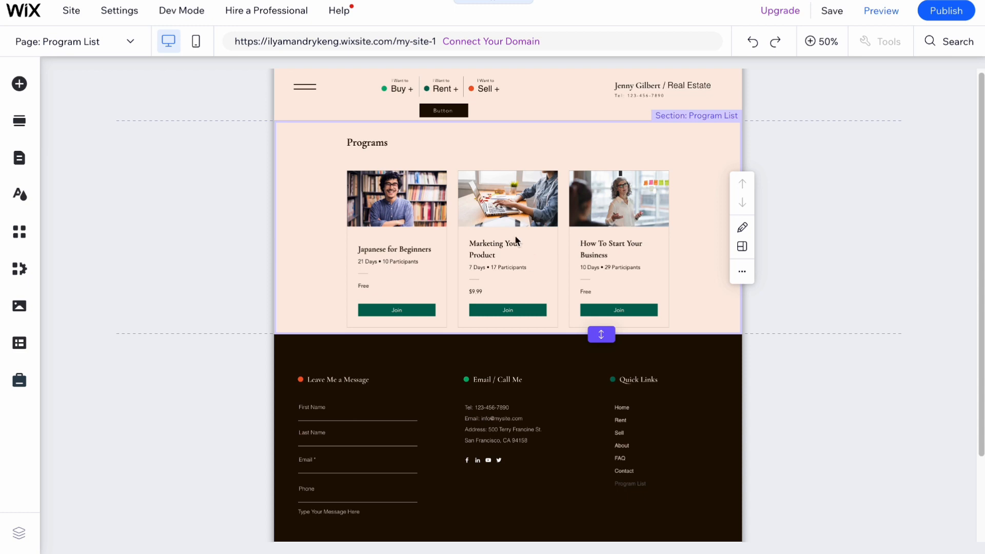
pyautogui.scroll(-3, 461, 287)
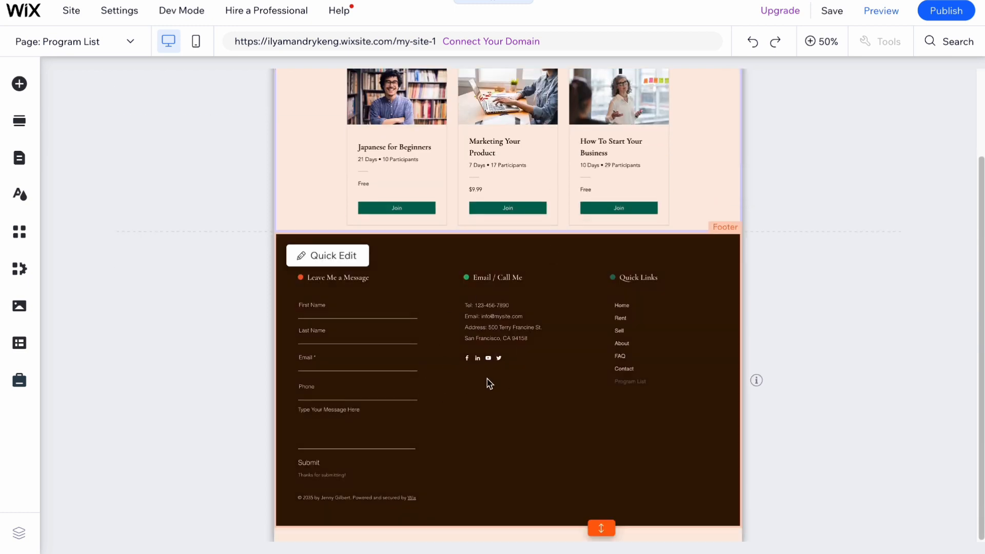
pyautogui.scroll(3, 500, 428)
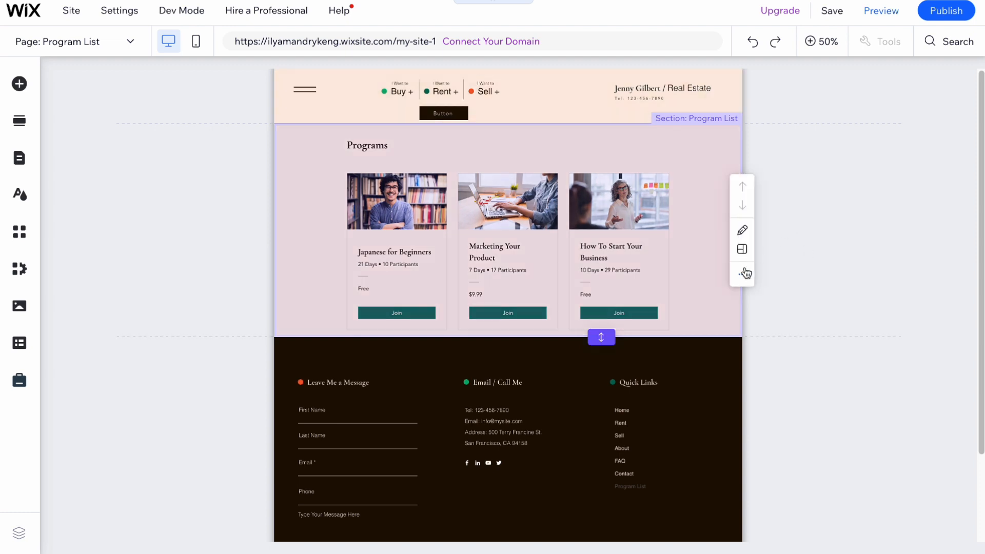
# Check which actions are available in the Program List section's options
pyautogui.click(742, 274)
pyautogui.click(824, 410)
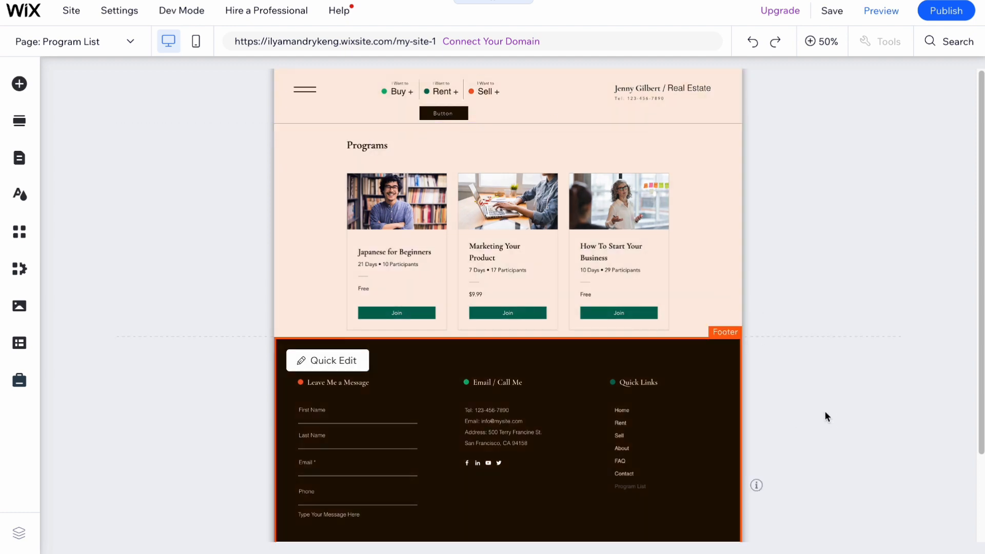
pyautogui.click(744, 268)
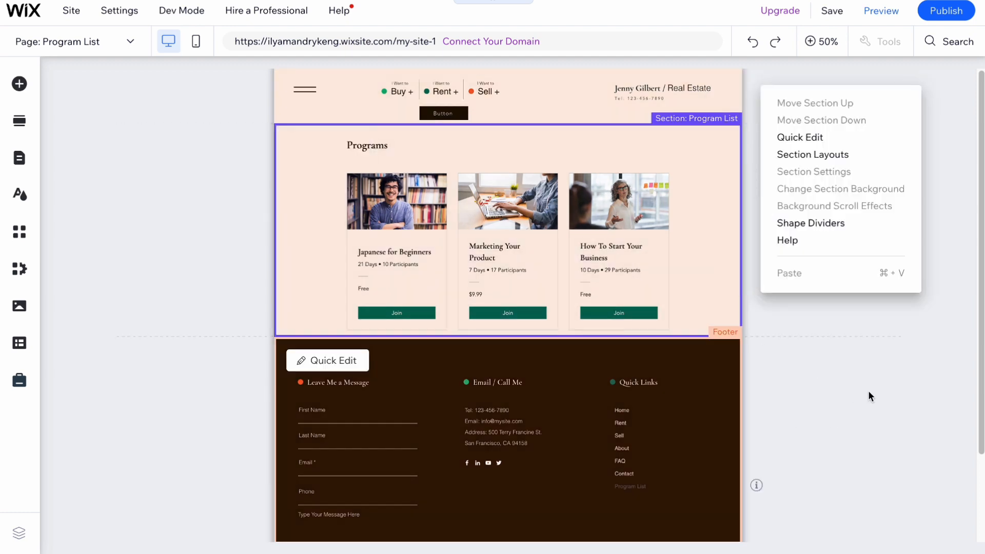
pyautogui.click(868, 391)
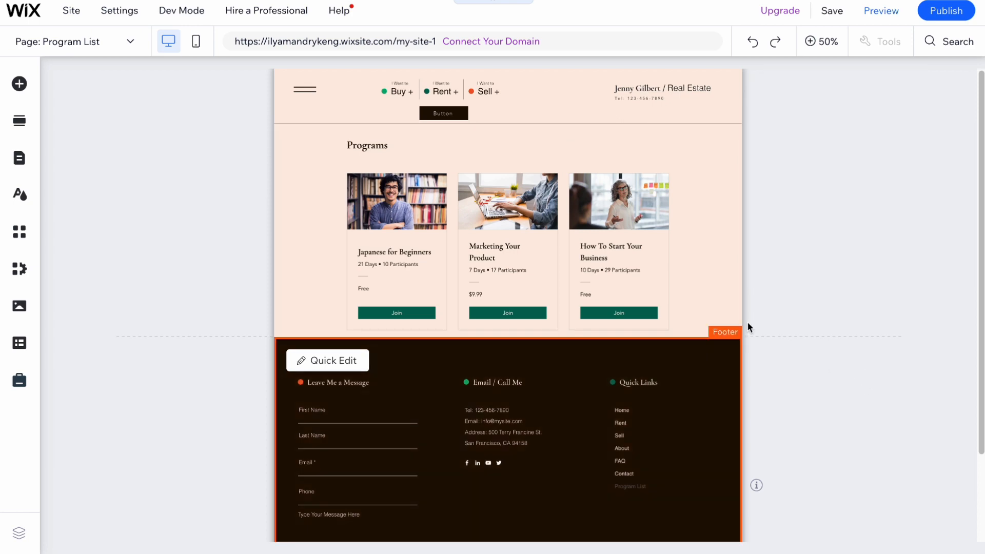
# Switch to the Home page from the site's page list, look at its page options, and close the page list
pyautogui.click(20, 162)
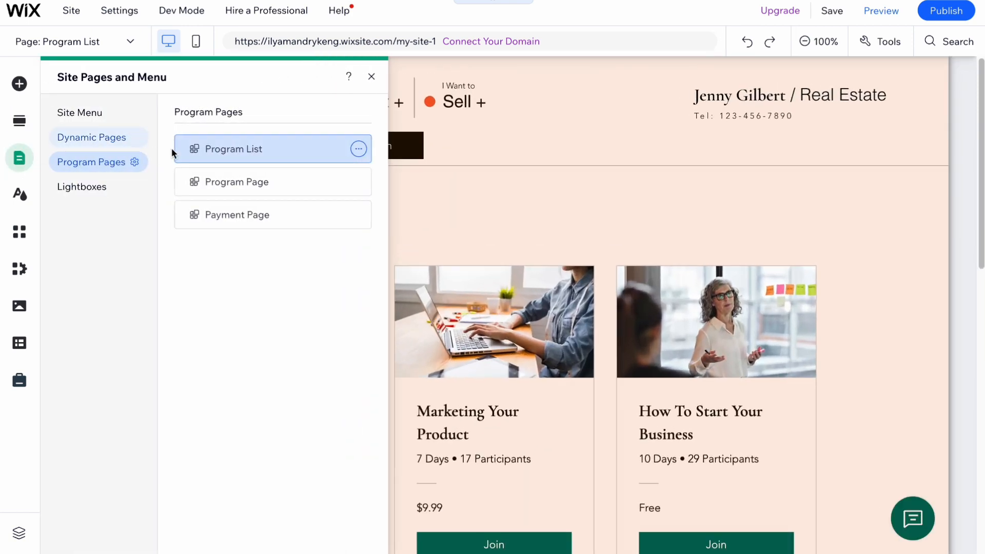
pyautogui.click(94, 118)
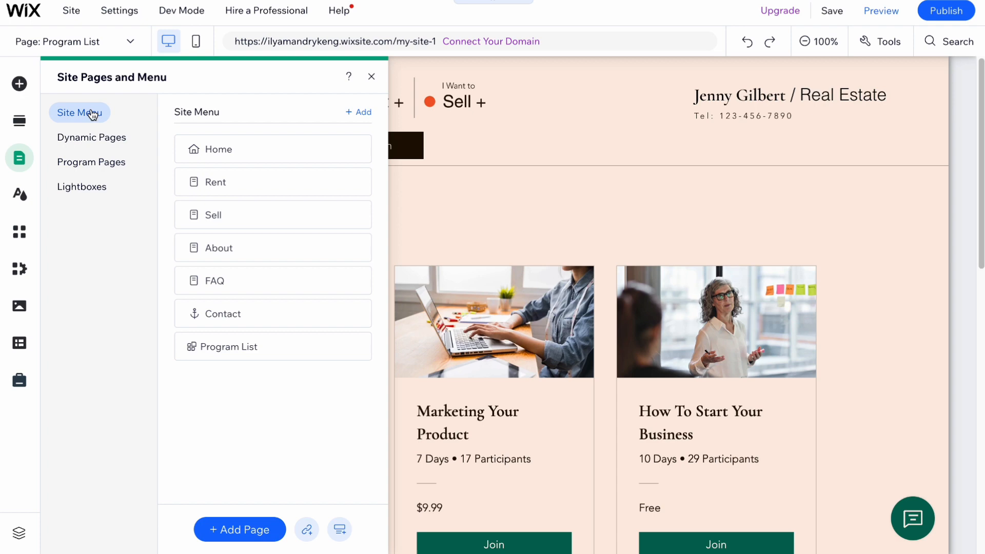
pyautogui.click(220, 150)
pyautogui.click(358, 149)
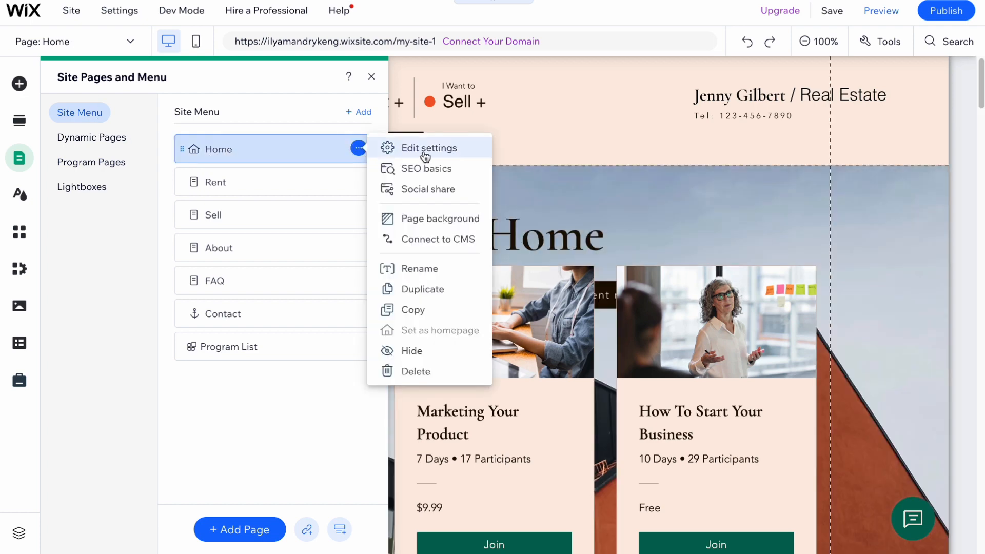
pyautogui.click(782, 206)
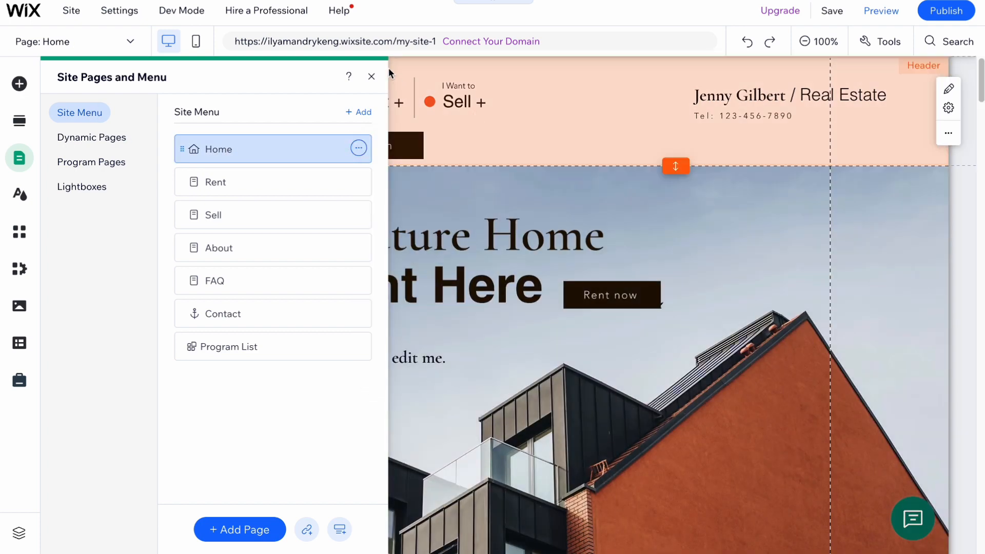
pyautogui.click(372, 77)
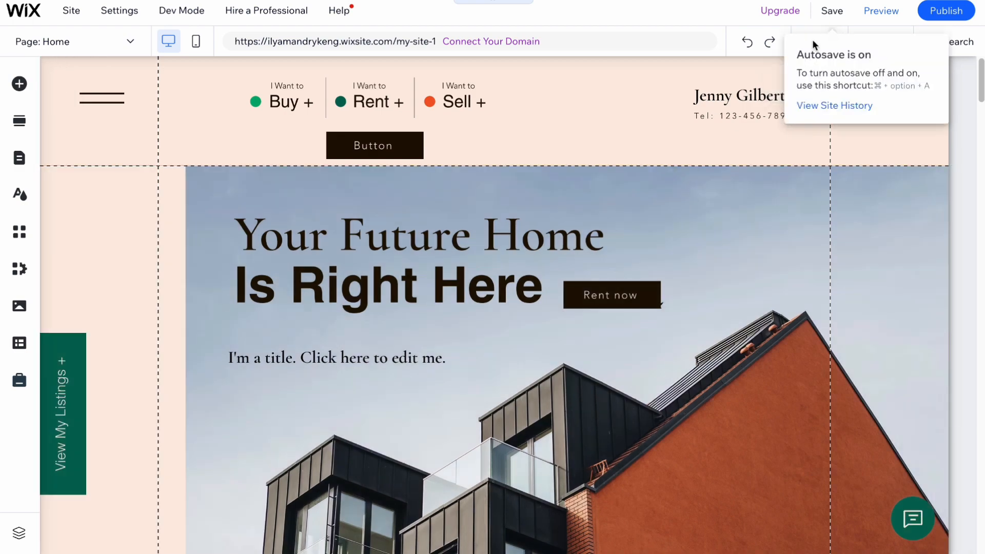
# Delete the Welcome and About sections from the Home page, working at 50% zoom
pyautogui.click(804, 43)
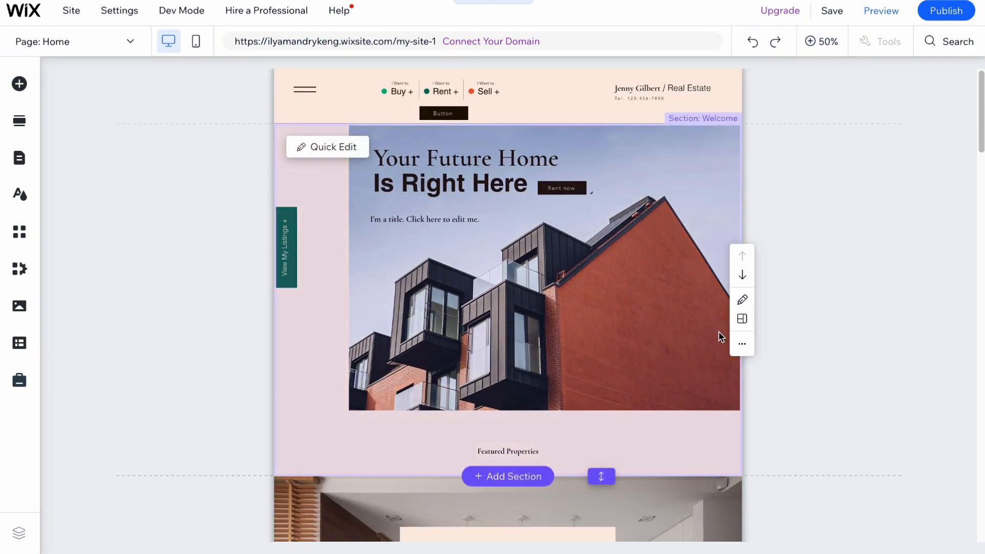
pyautogui.click(740, 345)
pyautogui.click(817, 343)
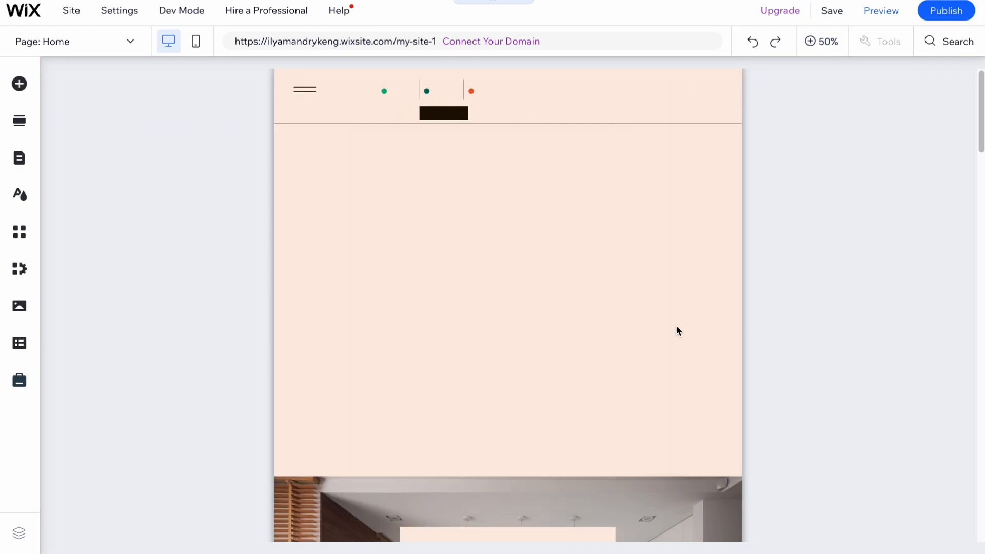
pyautogui.click(747, 323)
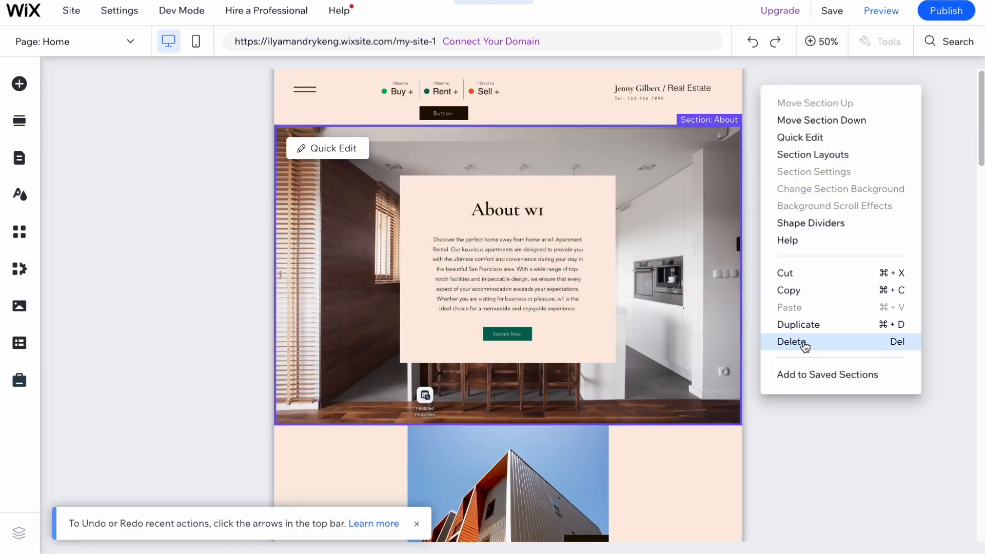
pyautogui.click(801, 342)
# Add the first Welcome section template, with the sand dune background, directly below the Home page header
pyautogui.click(500, 123)
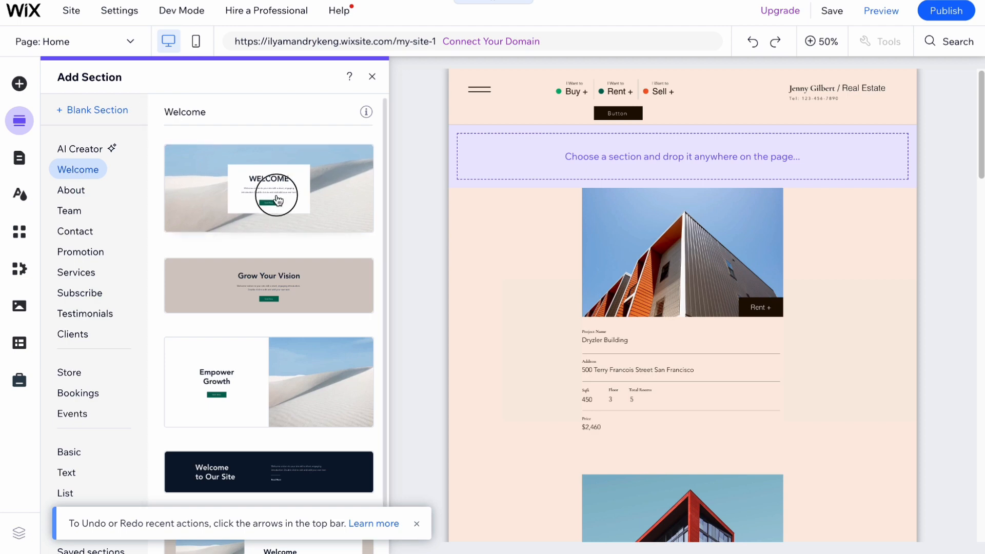
pyautogui.click(296, 201)
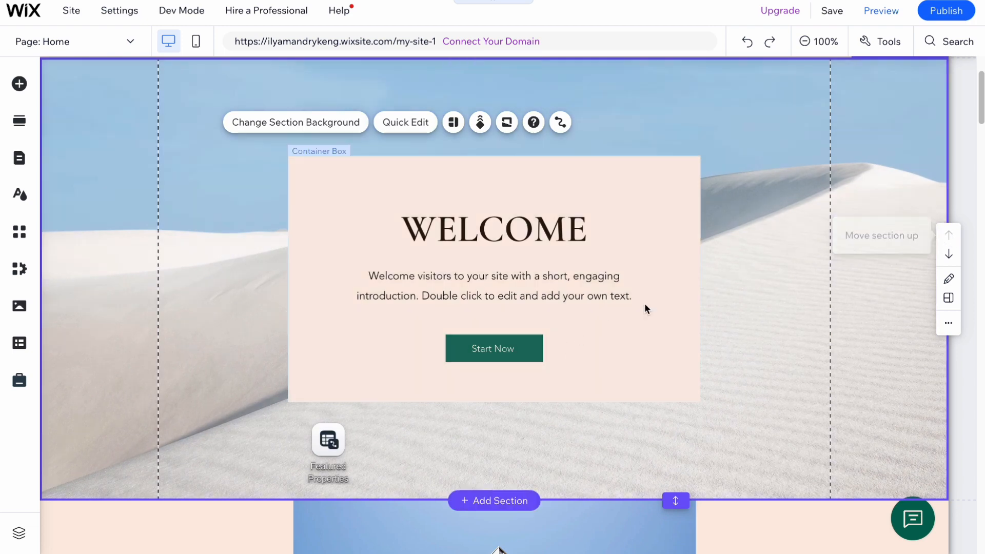
pyautogui.scroll(2, 540, 343)
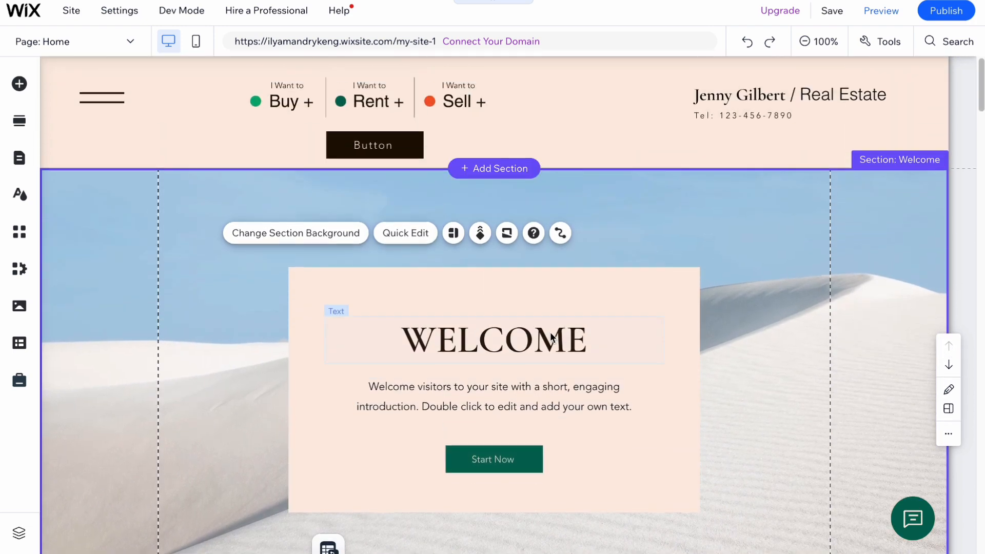
# Rearrange the new Welcome section by shifting its heading, paragraph, Start Now button and container box slightly upward and to the right
pyautogui.scroll(-2, 506, 258)
pyautogui.moveTo(477, 263); pyautogui.dragTo(482, 234)
pyautogui.moveTo(501, 321); pyautogui.dragTo(487, 280)
pyautogui.moveTo(504, 375); pyautogui.dragTo(515, 341)
pyautogui.moveTo(339, 356); pyautogui.dragTo(353, 318)
pyautogui.moveTo(326, 461); pyautogui.dragTo(324, 445)
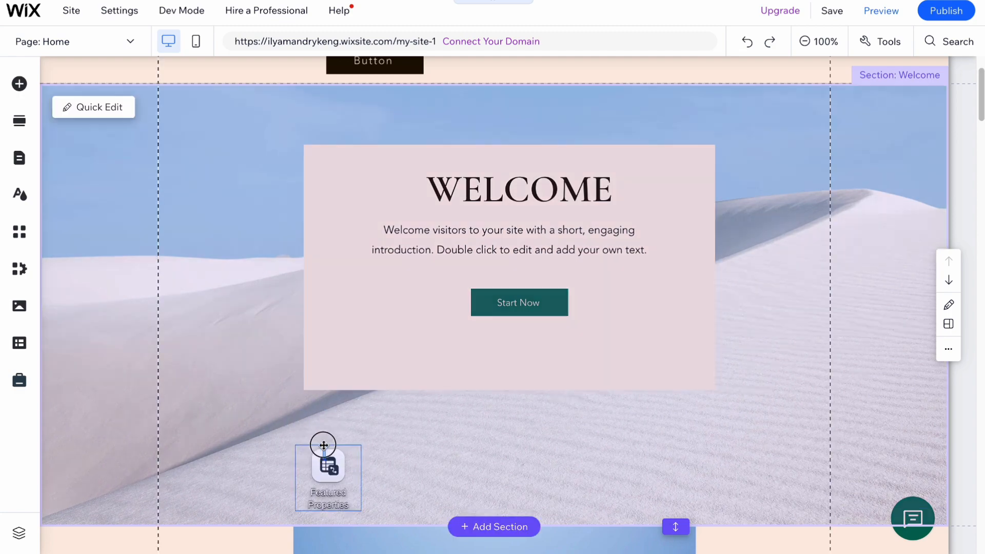
pyautogui.click(225, 341)
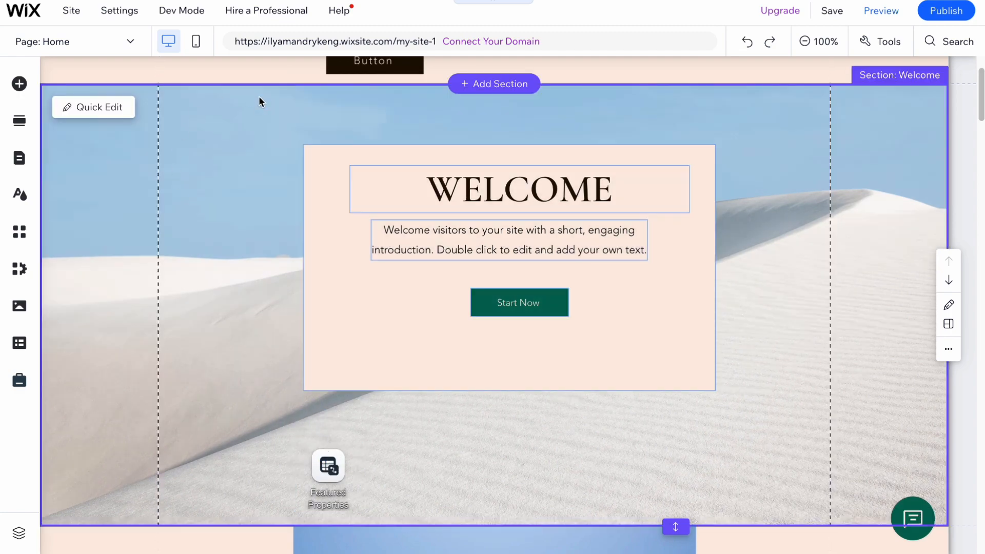
# Add the solid green themed button at about x 334, y 492, and line up the Start Now button to its right
pyautogui.click(34, 96)
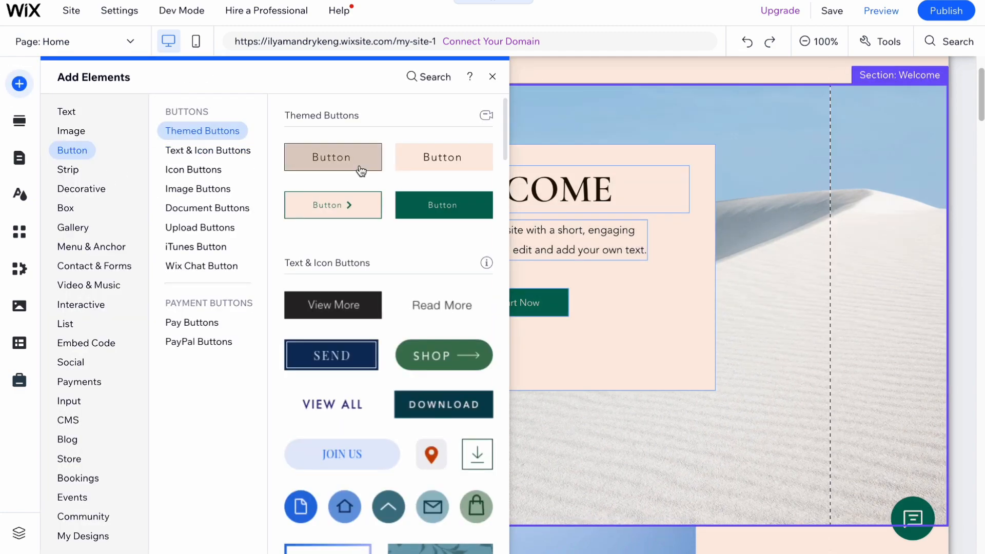
pyautogui.moveTo(443, 205); pyautogui.dragTo(400, 334)
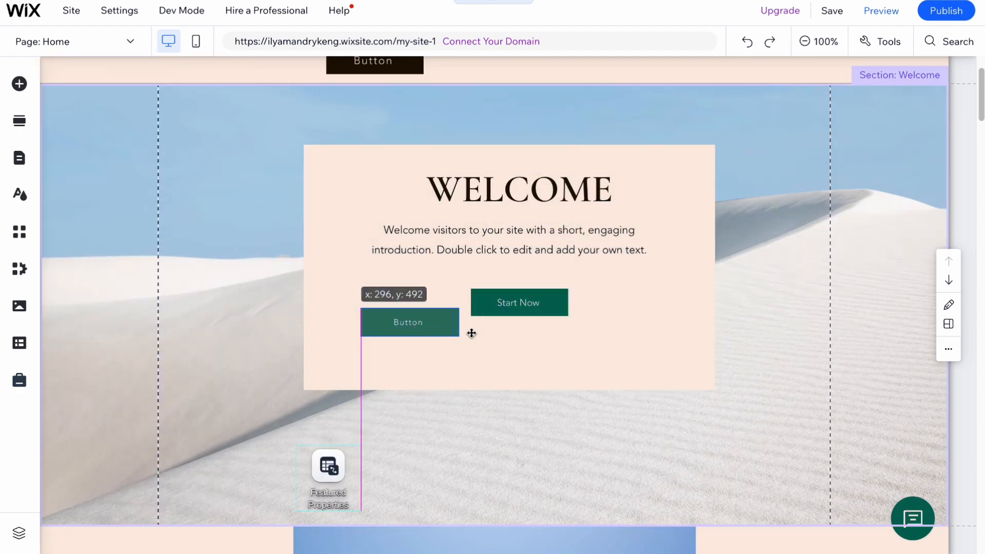
pyautogui.moveTo(534, 314); pyautogui.dragTo(612, 334)
pyautogui.moveTo(423, 329); pyautogui.dragTo(446, 329)
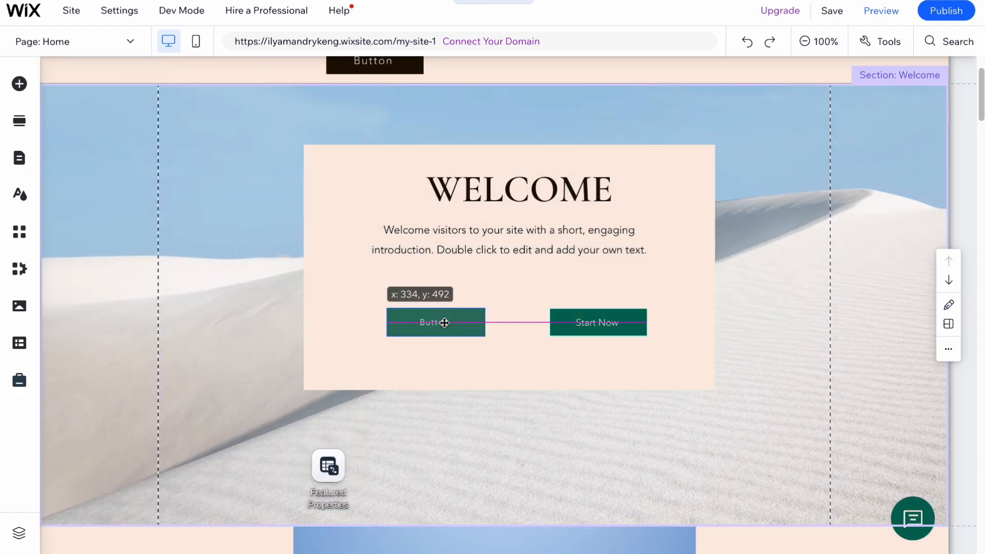
# Move the Welcome paragraph slightly lower in its box and open its text settings to view the formatting options
pyautogui.moveTo(494, 250); pyautogui.dragTo(498, 270)
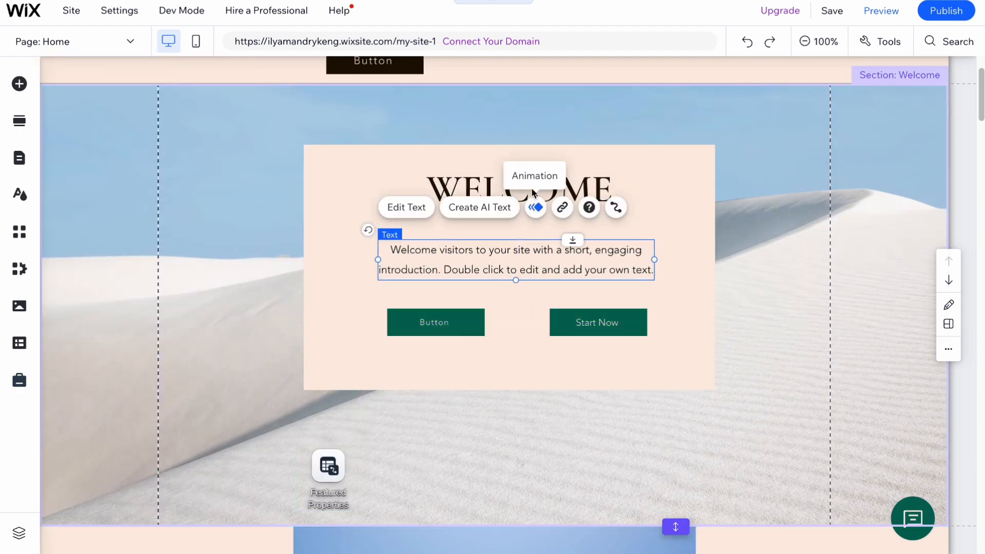
pyautogui.doubleClick(490, 256)
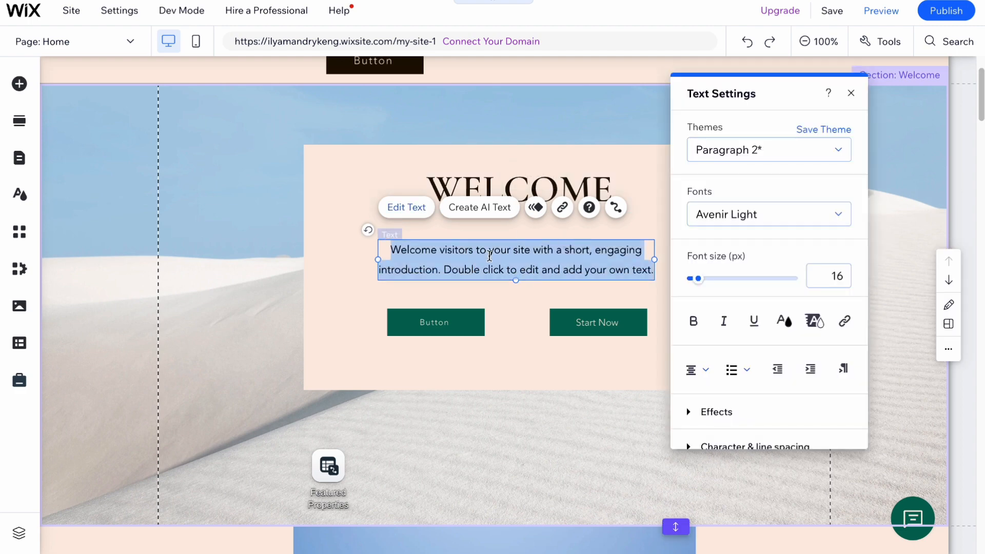
pyautogui.moveTo(773, 92); pyautogui.dragTo(801, 104)
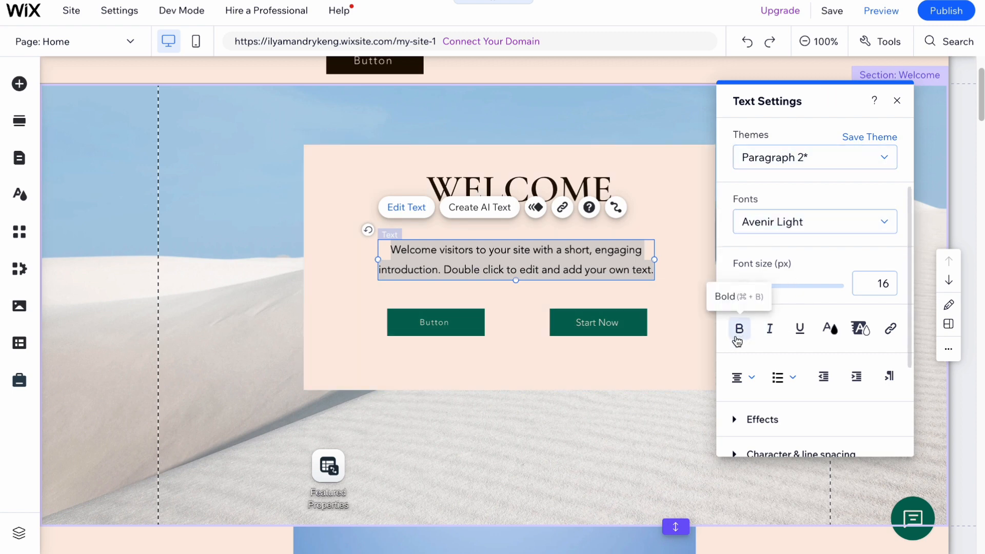
# Change the Start Now button's text to 2
pyautogui.click(607, 326)
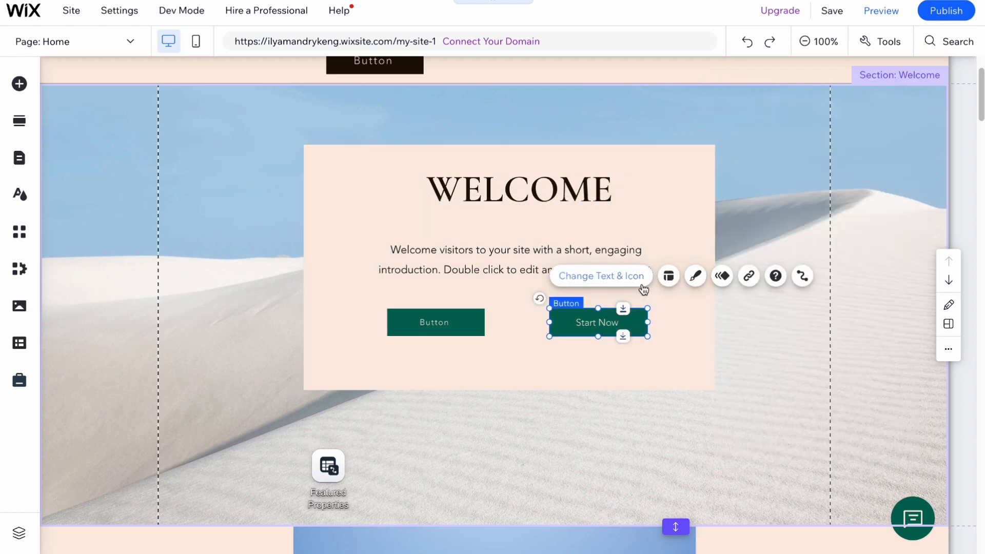
pyautogui.click(593, 277)
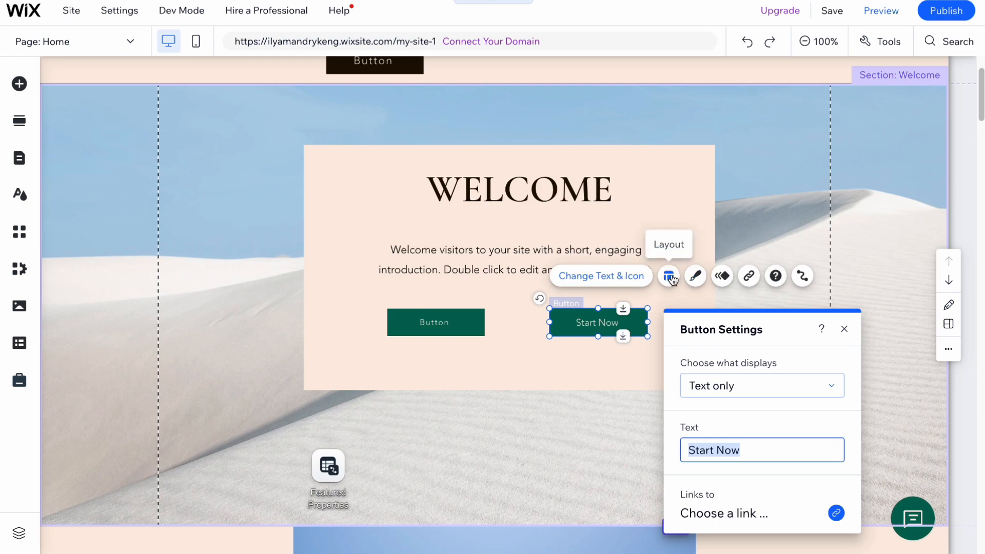
pyautogui.write('2')
pyautogui.click(707, 183)
pyautogui.click(798, 171)
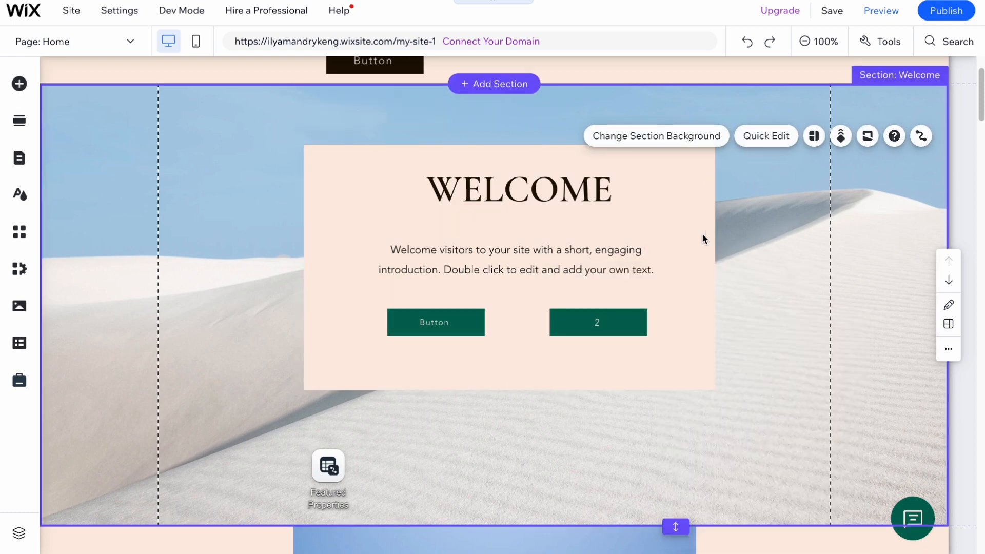
# Look over the Home page, publish the site, view the live site, and return to the Welcome section
pyautogui.scroll(-10, 667, 283)
pyautogui.scroll(5, 658, 280)
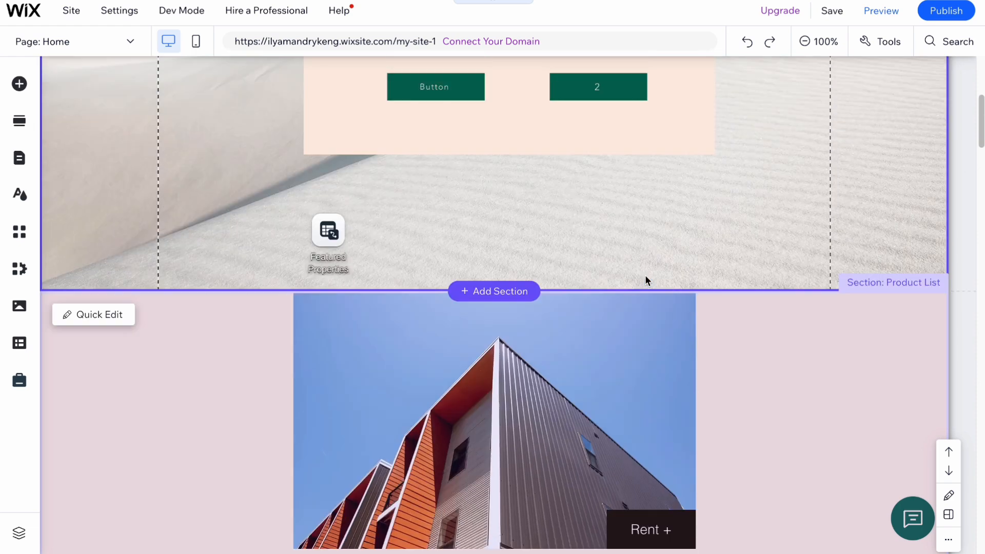
pyautogui.click(954, 15)
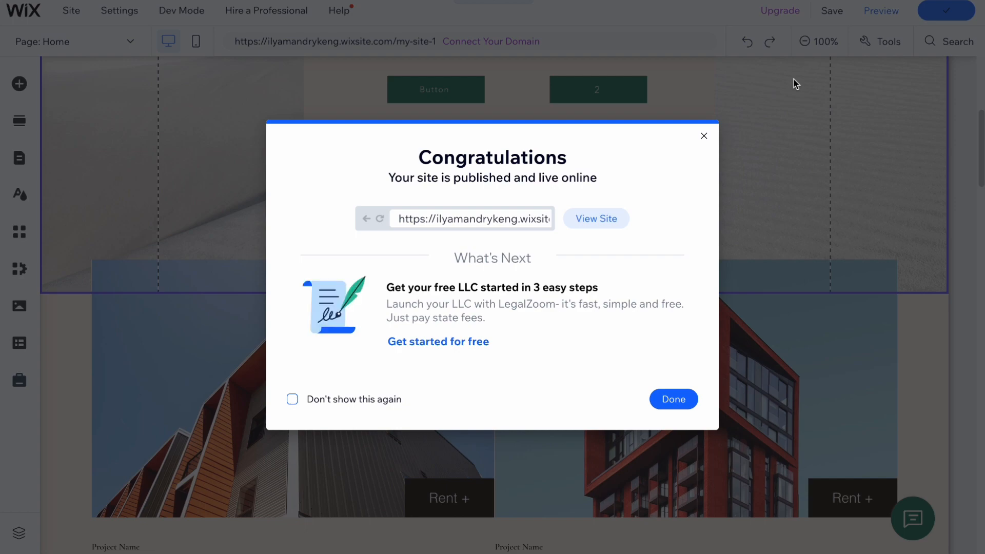
pyautogui.click(609, 221)
pyautogui.click(704, 137)
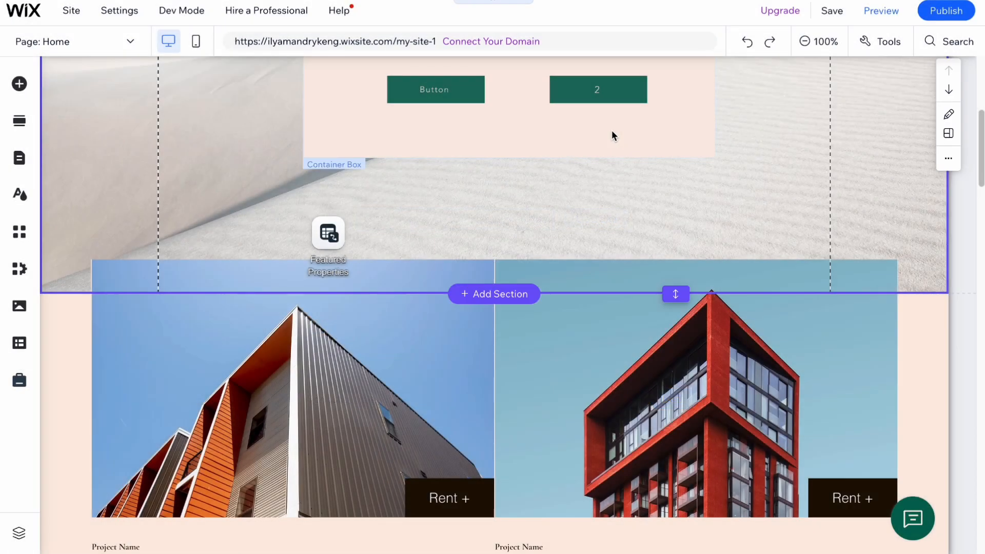
pyautogui.scroll(5, 568, 293)
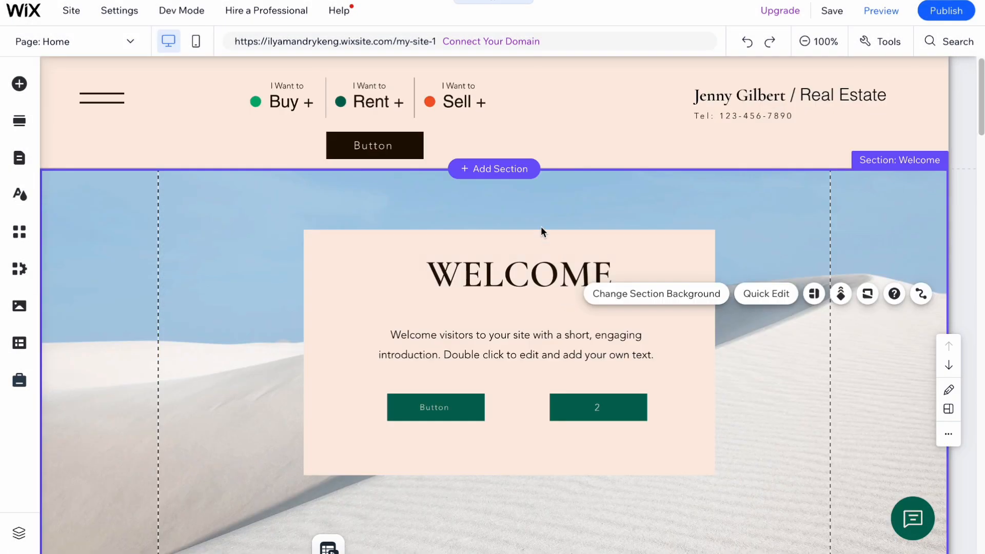
pyautogui.scroll(-1, 571, 212)
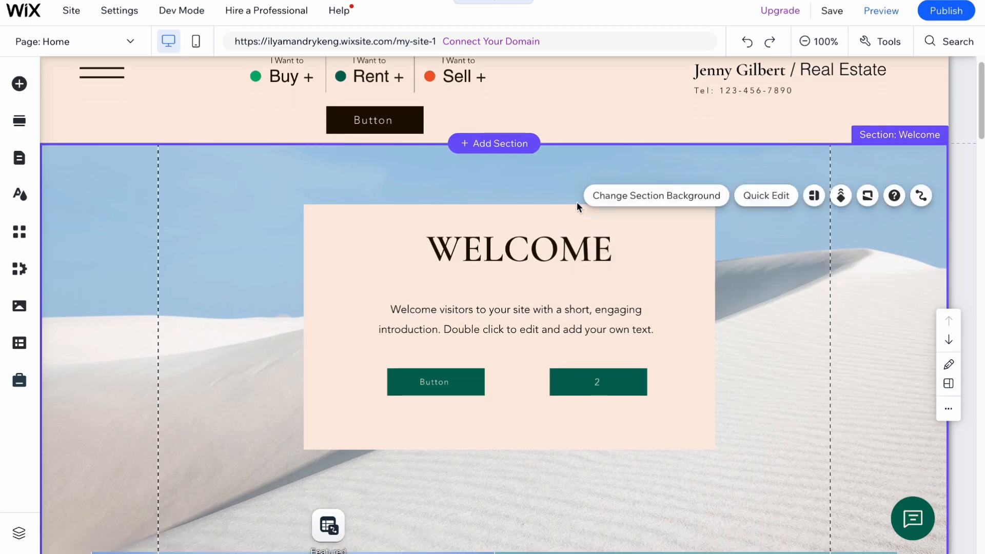